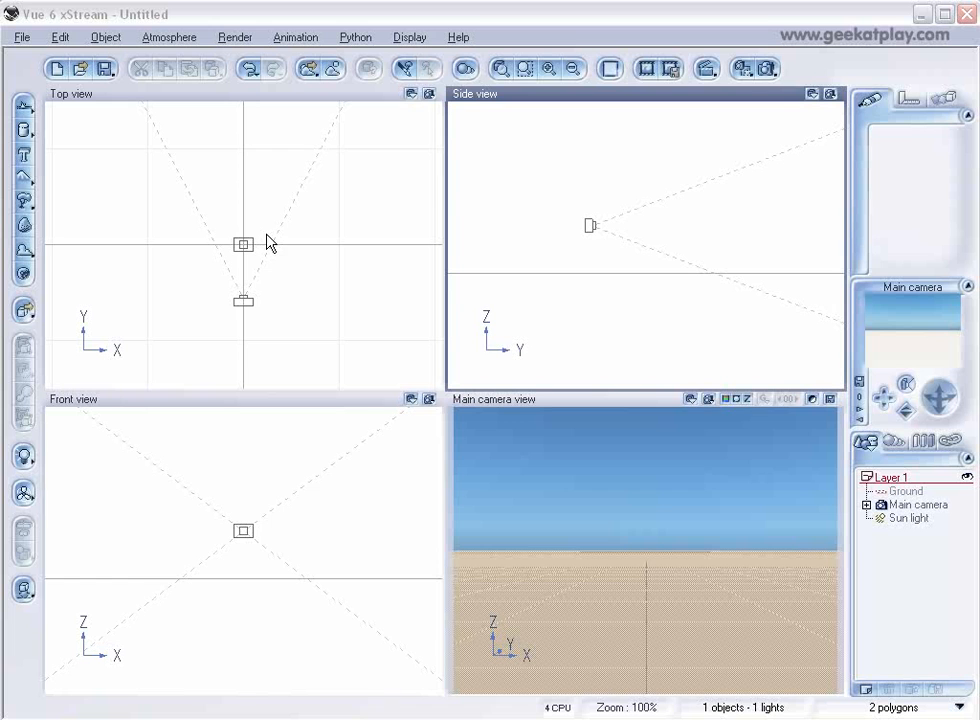
pyautogui.click(593, 223)
pyautogui.click(594, 227)
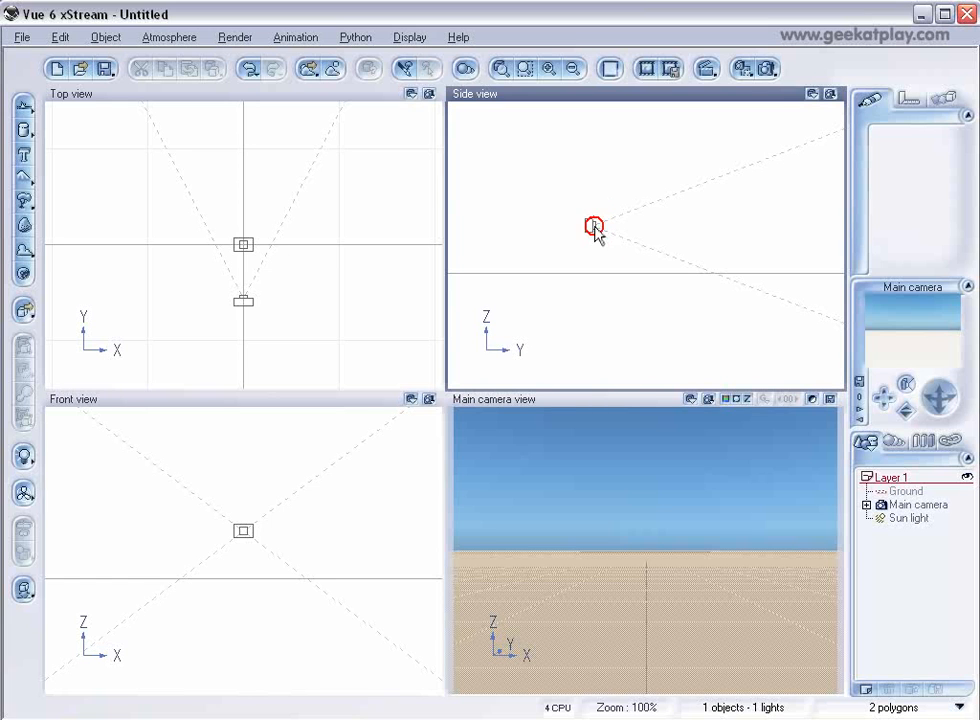
pyautogui.click(592, 224)
pyautogui.click(467, 17)
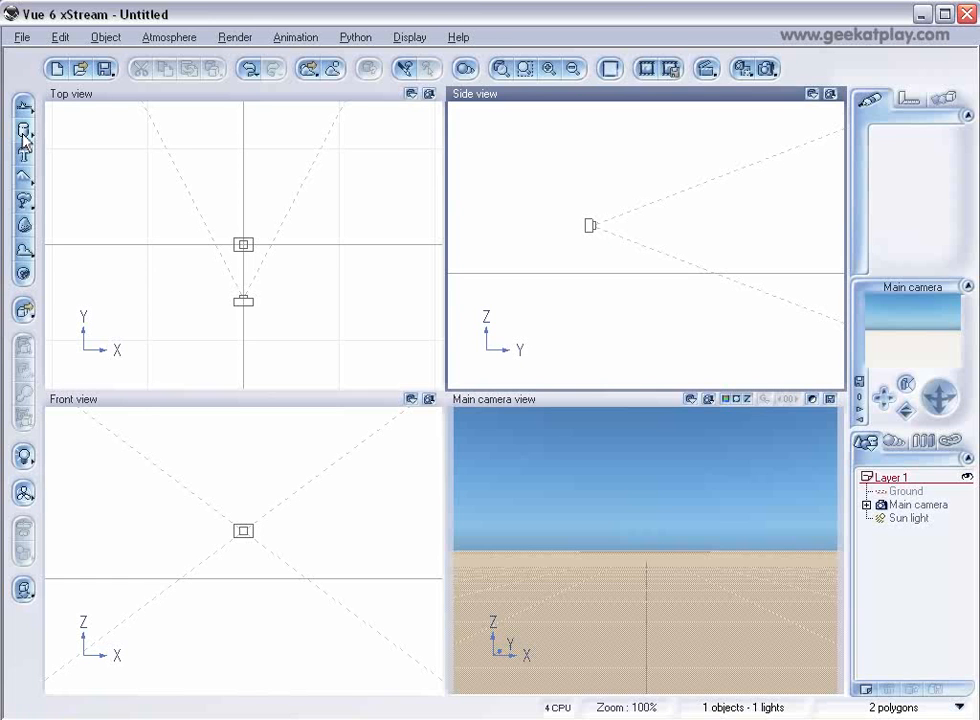
# Place a sphere in front of the main camera and render the camera view
pyautogui.moveTo(23, 138); pyautogui.dragTo(39, 138)
pyautogui.moveTo(650, 226); pyautogui.dragTo(778, 232)
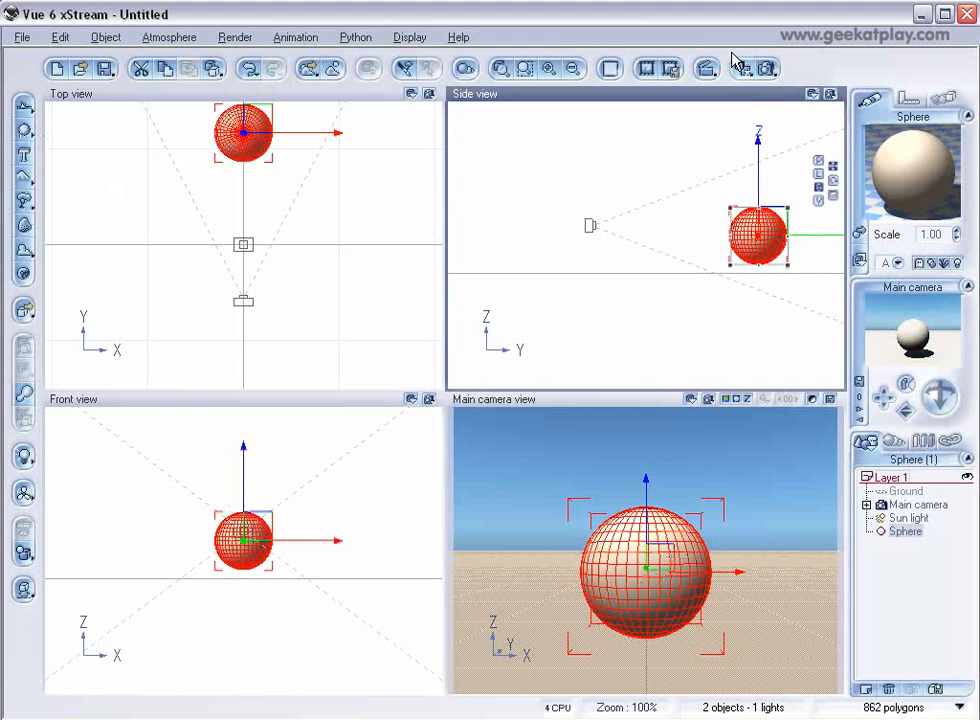
pyautogui.click(766, 68)
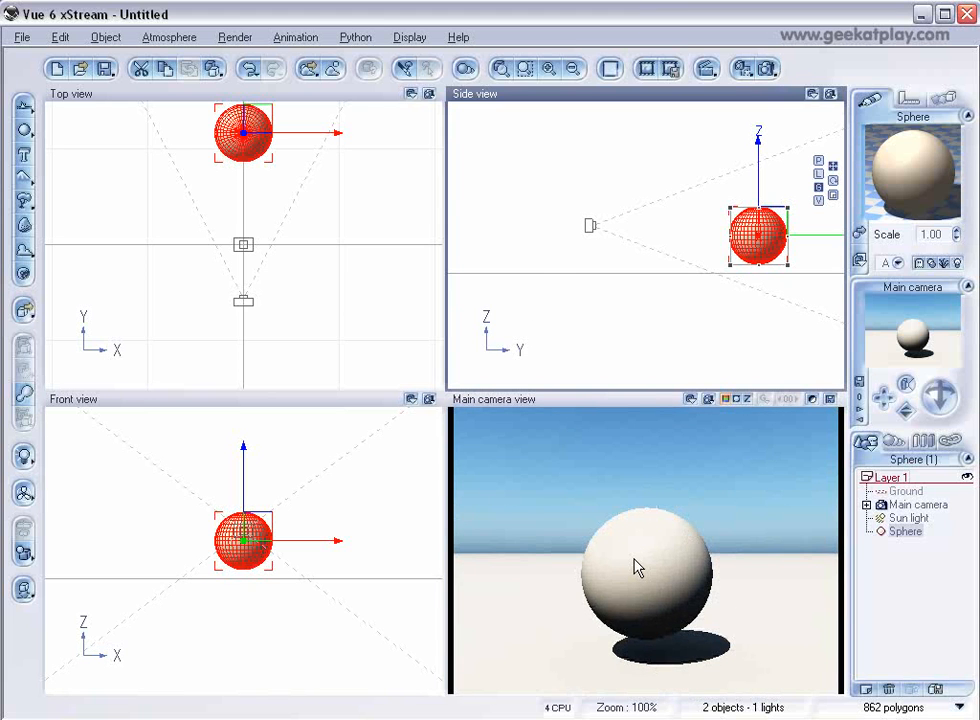
# Open the sphere's material for advanced editing and bring up its color production function in the Function Editor
pyautogui.doubleClick(926, 178)
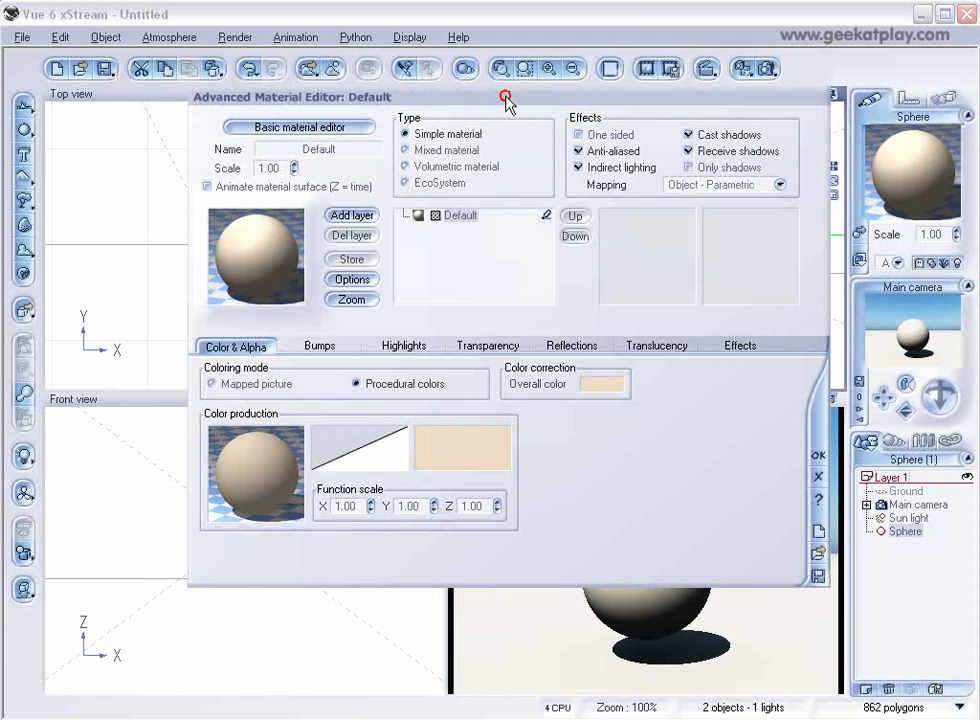
pyautogui.moveTo(505, 94); pyautogui.dragTo(494, 124)
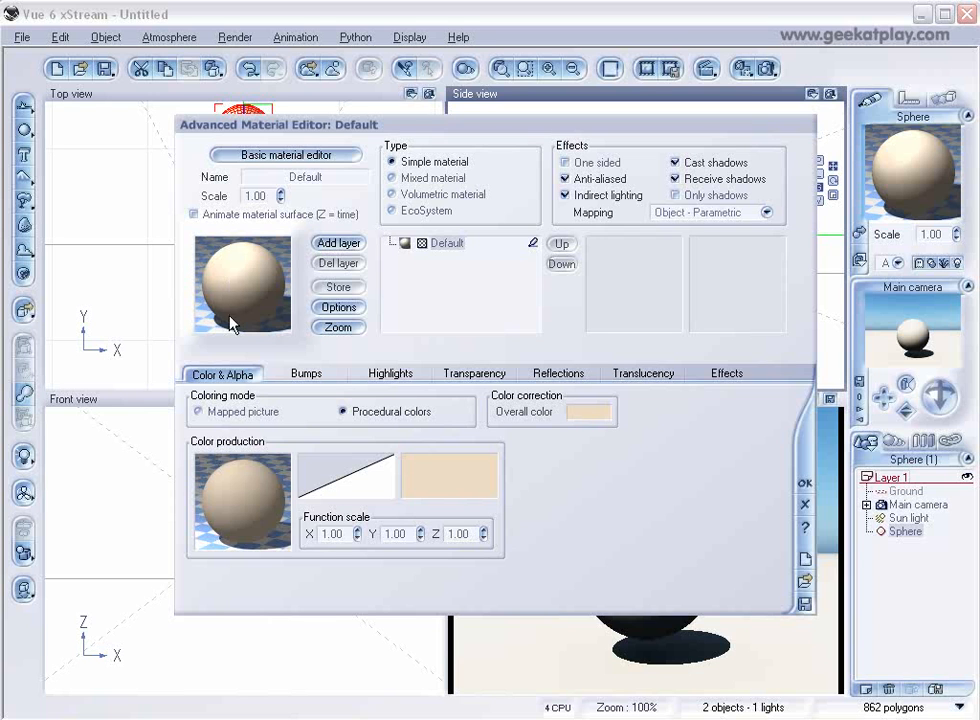
pyautogui.rightClick(226, 501)
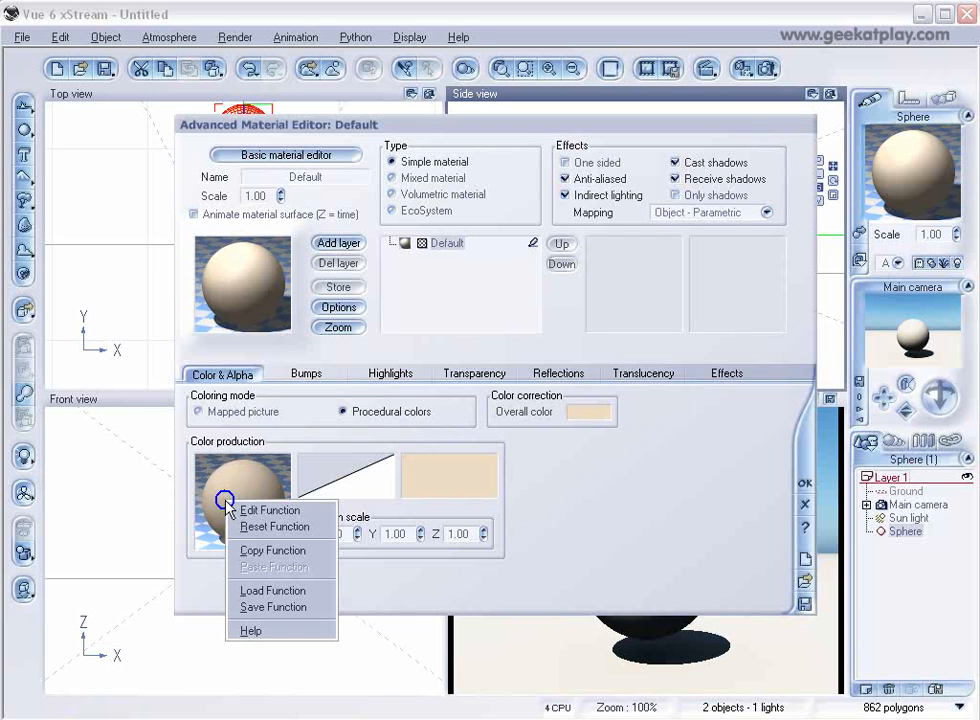
pyautogui.click(285, 514)
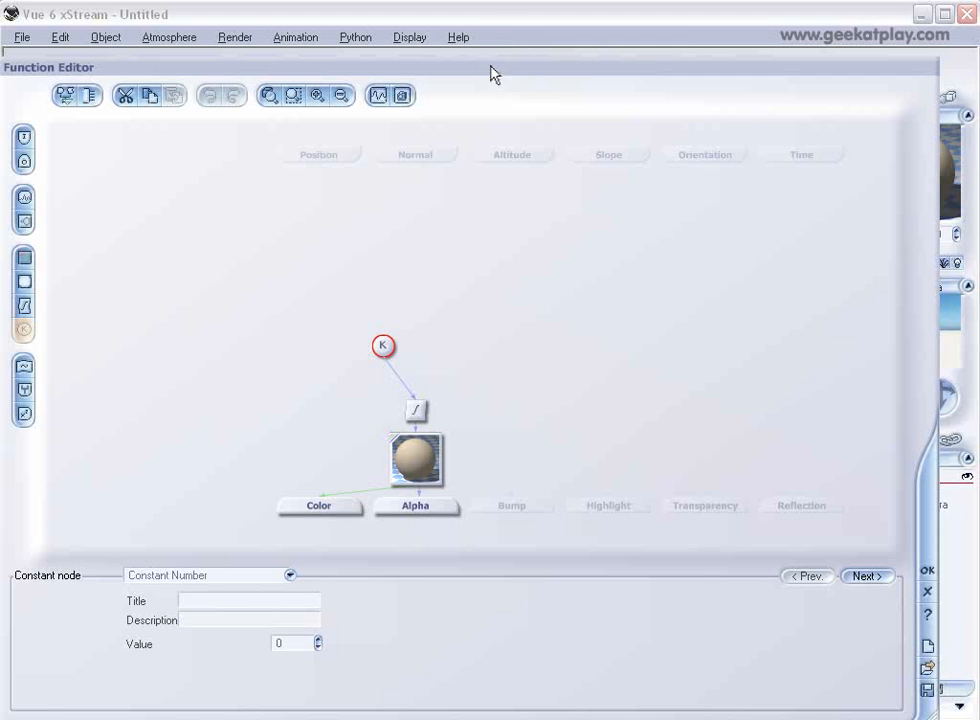
# Rearrange the constant, filter and color map nodes into a spaced-out chain above the Color output
pyautogui.moveTo(402, 357); pyautogui.dragTo(310, 292)
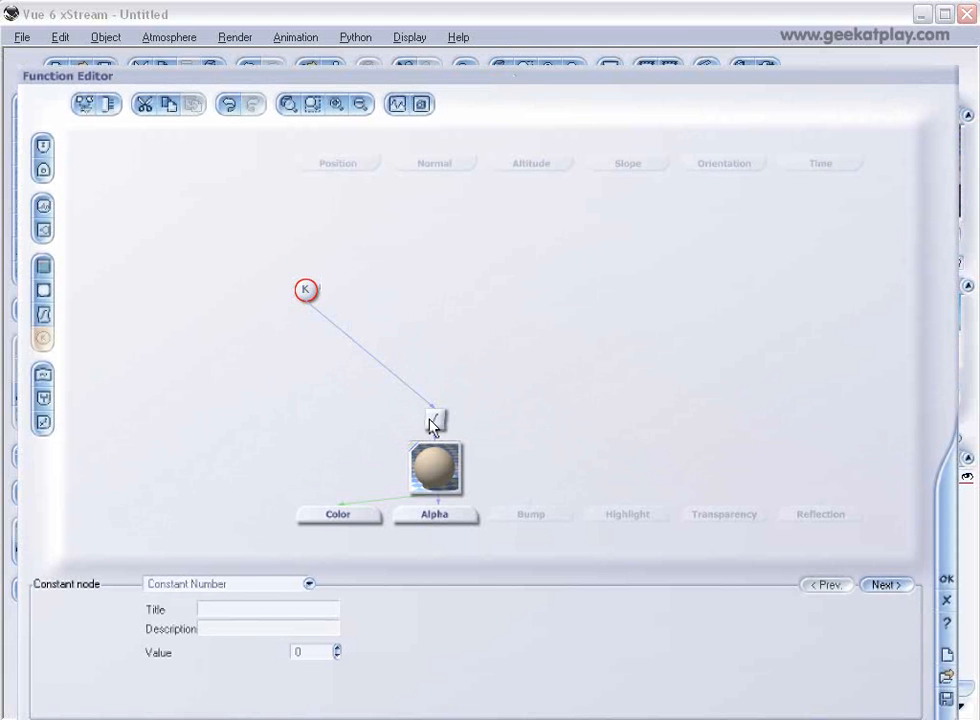
pyautogui.moveTo(432, 424); pyautogui.dragTo(330, 362)
pyautogui.moveTo(435, 468); pyautogui.dragTo(329, 457)
pyautogui.click(338, 350)
pyautogui.moveTo(307, 291); pyautogui.dragTo(306, 226)
pyautogui.moveTo(341, 358); pyautogui.dragTo(337, 326)
# Replace the constant node with an Angle of Incidence input node connected to the filter, and stagger the two nodes
pyautogui.click(308, 227)
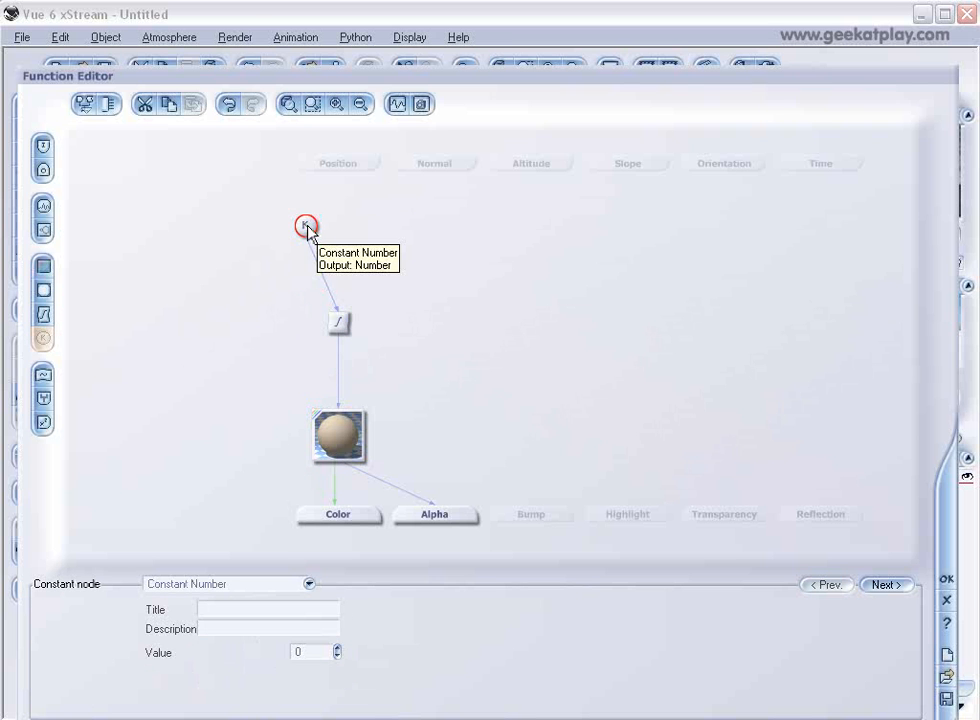
pyautogui.press('Delete')
pyautogui.click(343, 323)
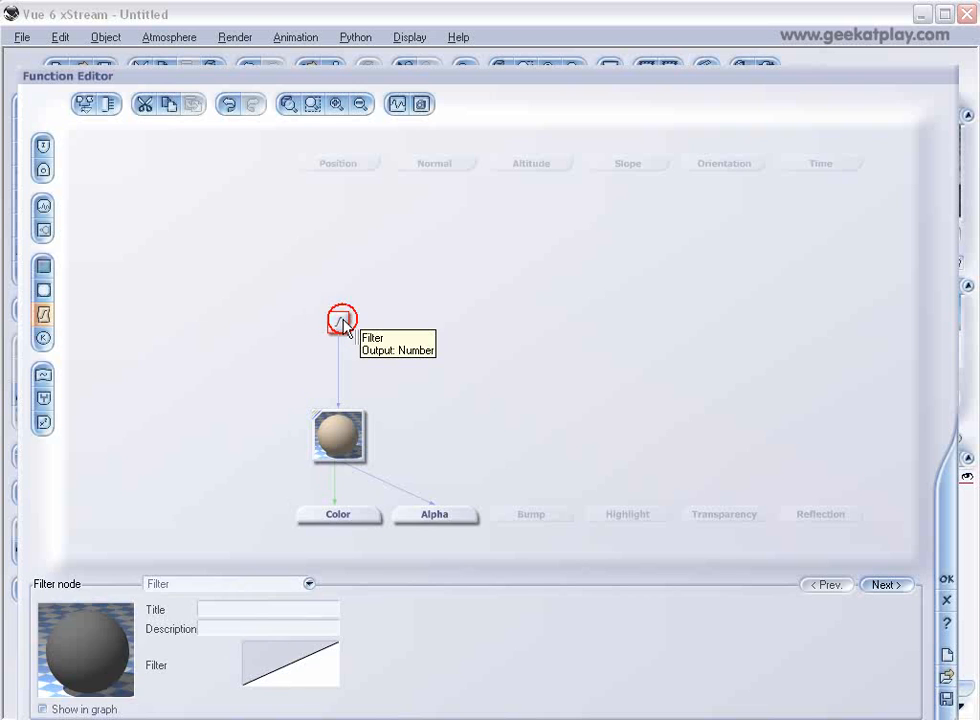
pyautogui.moveTo(338, 318); pyautogui.dragTo(333, 262)
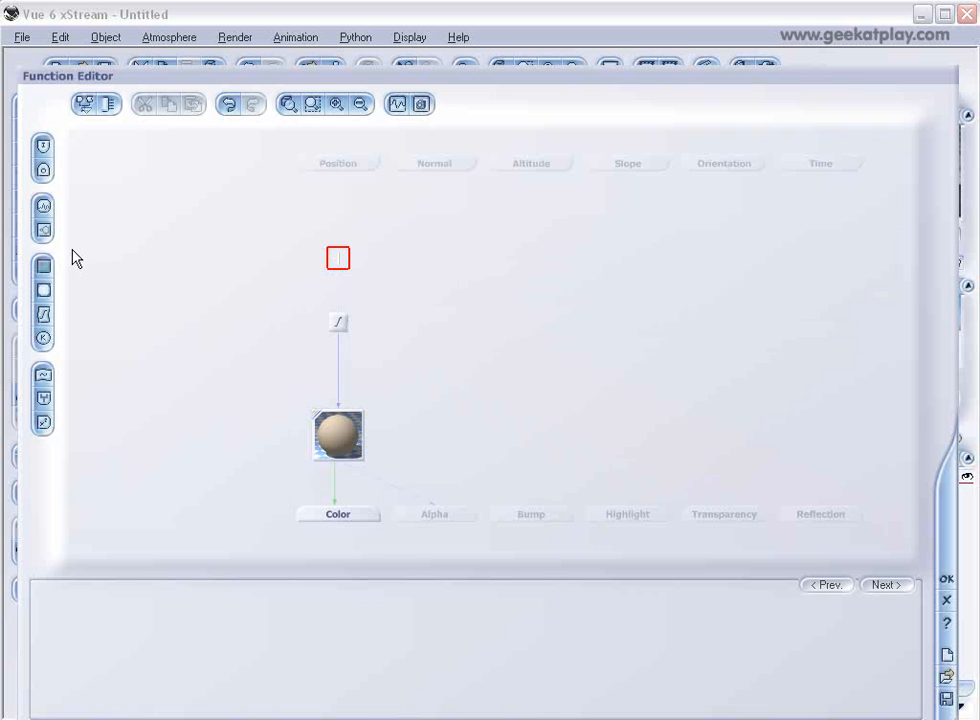
pyautogui.click(44, 147)
pyautogui.moveTo(306, 260); pyautogui.dragTo(307, 228)
pyautogui.moveTo(339, 313); pyautogui.dragTo(306, 236)
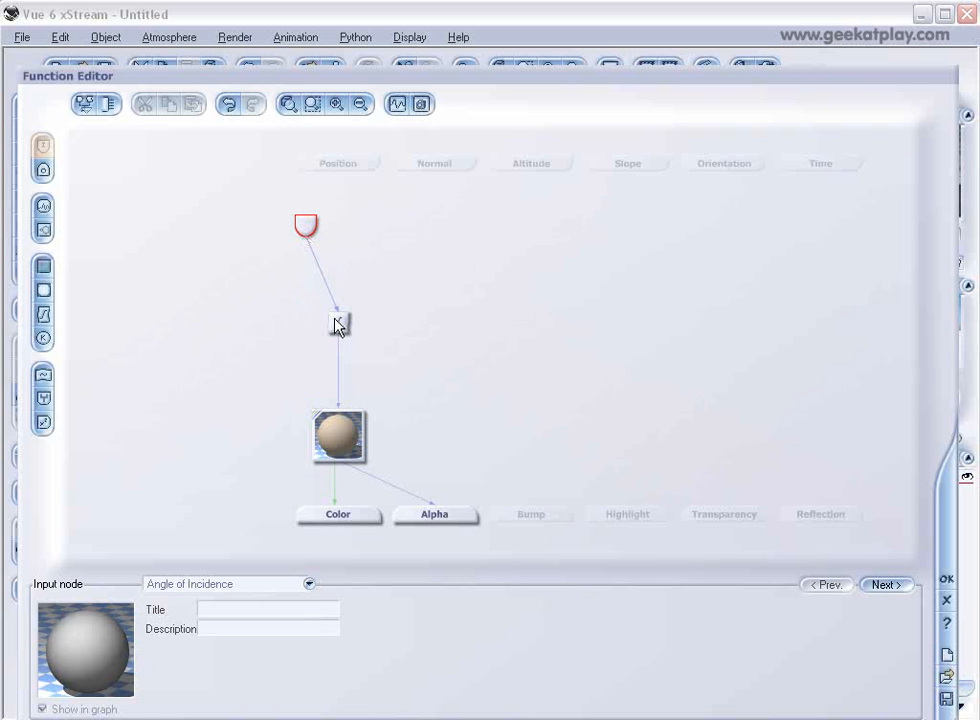
pyautogui.moveTo(343, 328); pyautogui.dragTo(320, 328)
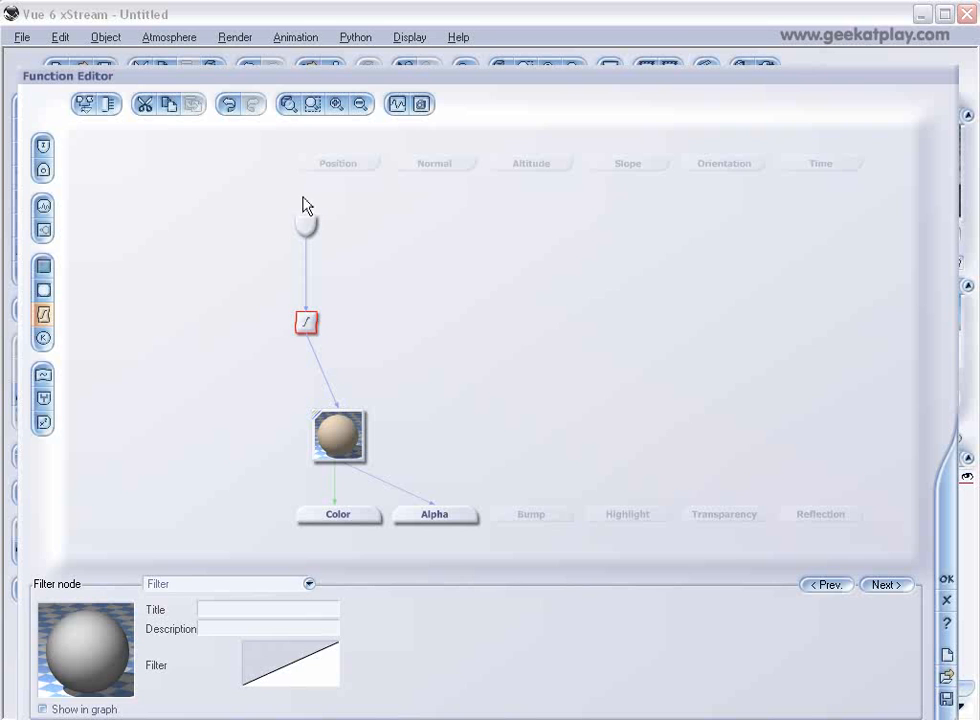
pyautogui.moveTo(305, 222); pyautogui.dragTo(270, 222)
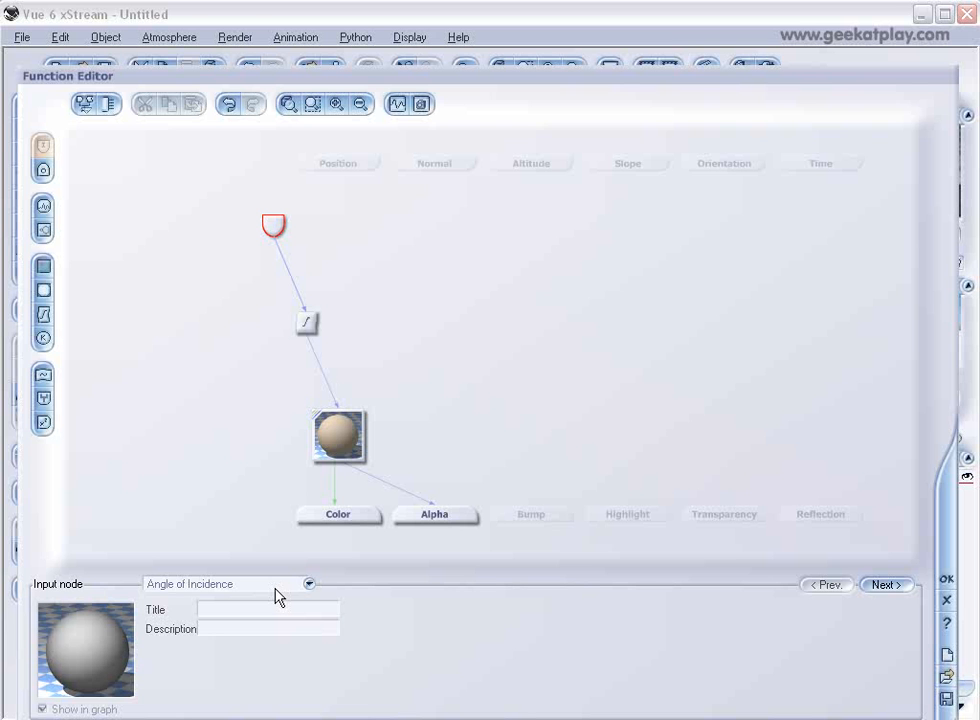
# Reshape the filter curve by adding a middle keypoint and lowering it to Y = -1 at about X = 0
pyautogui.click(305, 325)
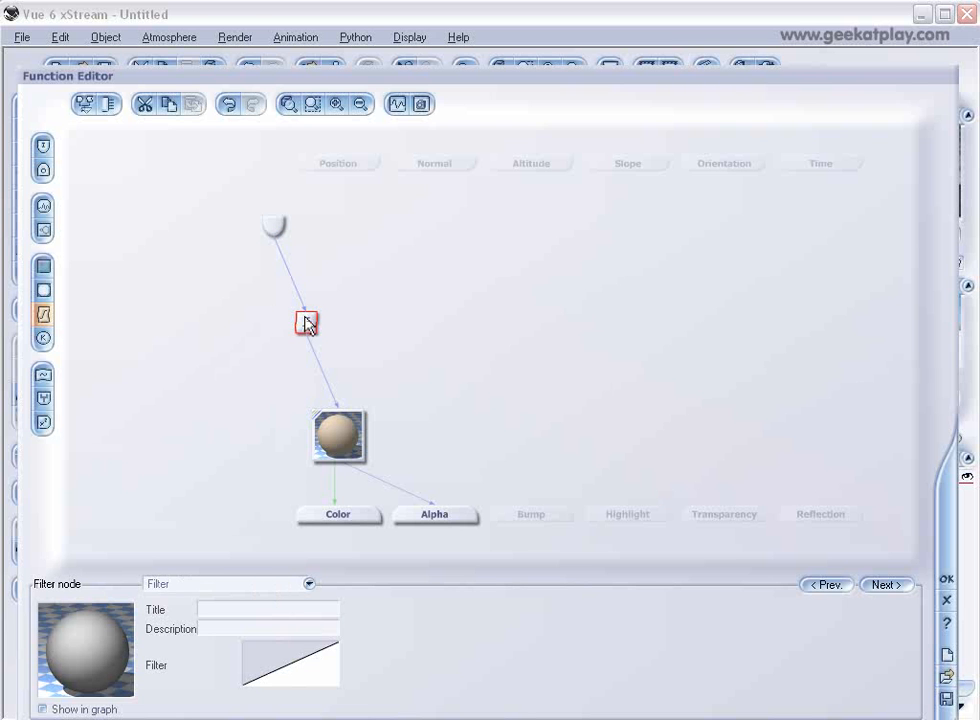
pyautogui.rightClick(298, 668)
pyautogui.click(361, 674)
pyautogui.click(806, 385)
pyautogui.click(737, 546)
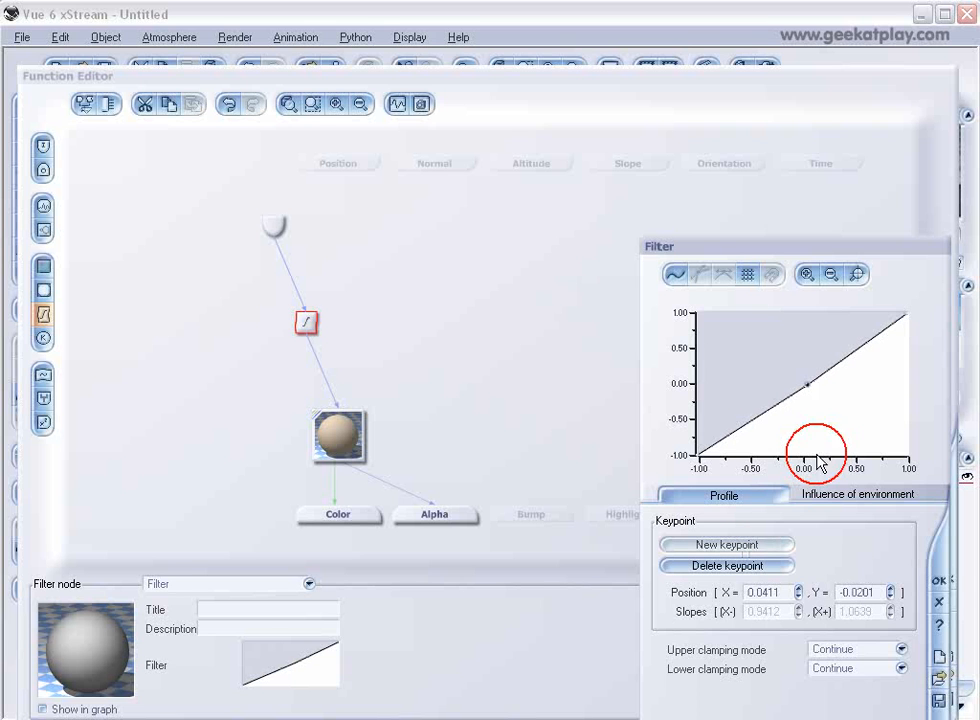
pyautogui.moveTo(805, 383); pyautogui.dragTo(802, 470)
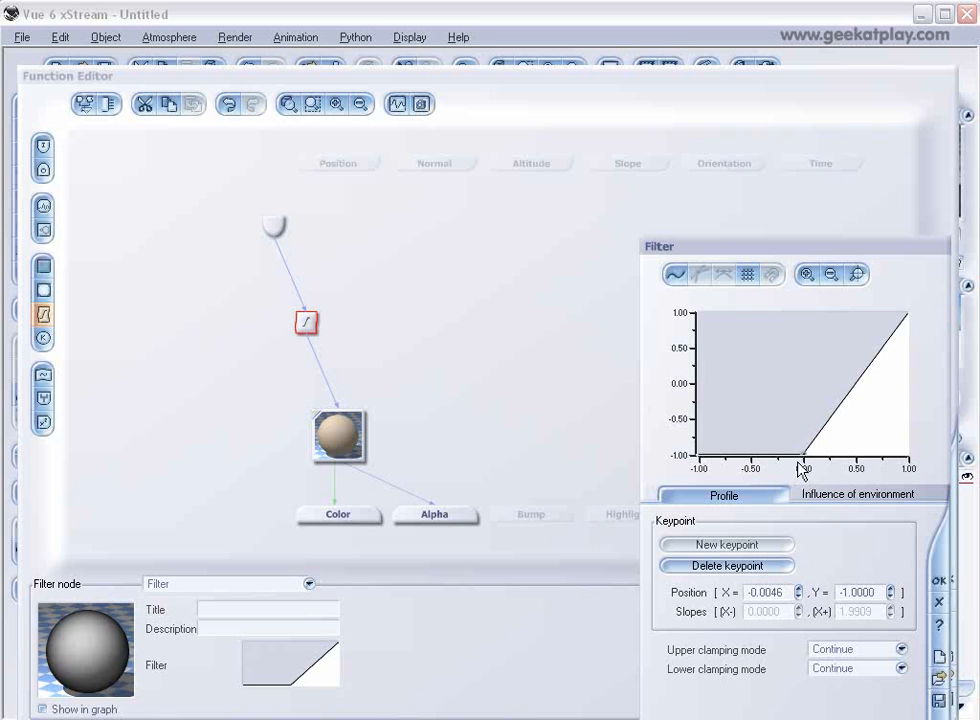
pyautogui.click(940, 580)
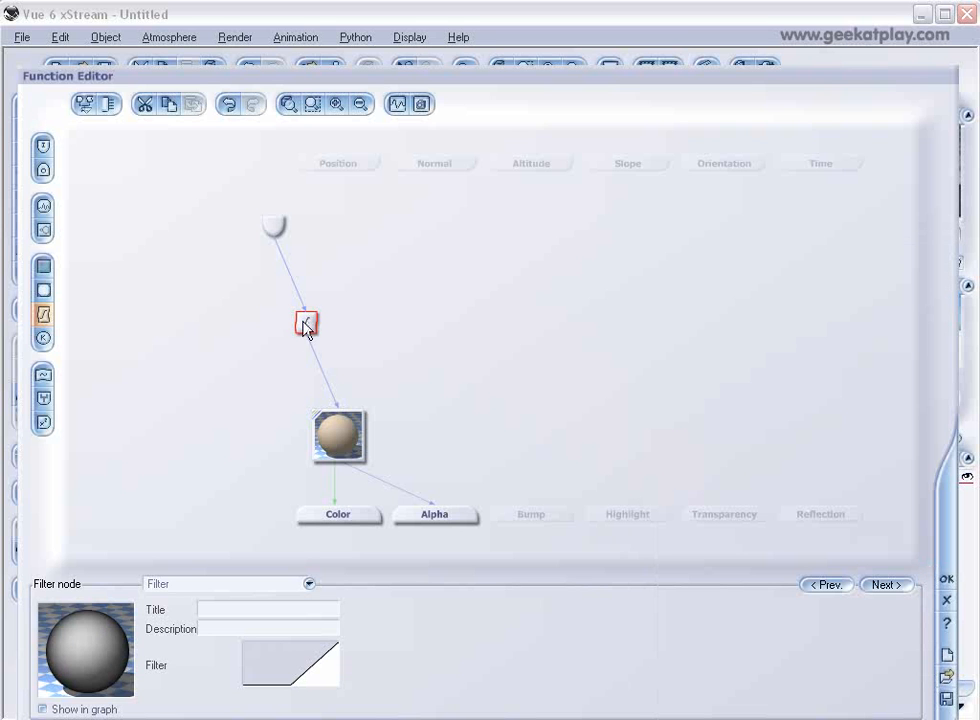
# Move the color map node up nearer the filter and try to change its type to 2 Color Output
pyautogui.click(351, 422)
pyautogui.moveTo(351, 422); pyautogui.dragTo(351, 390)
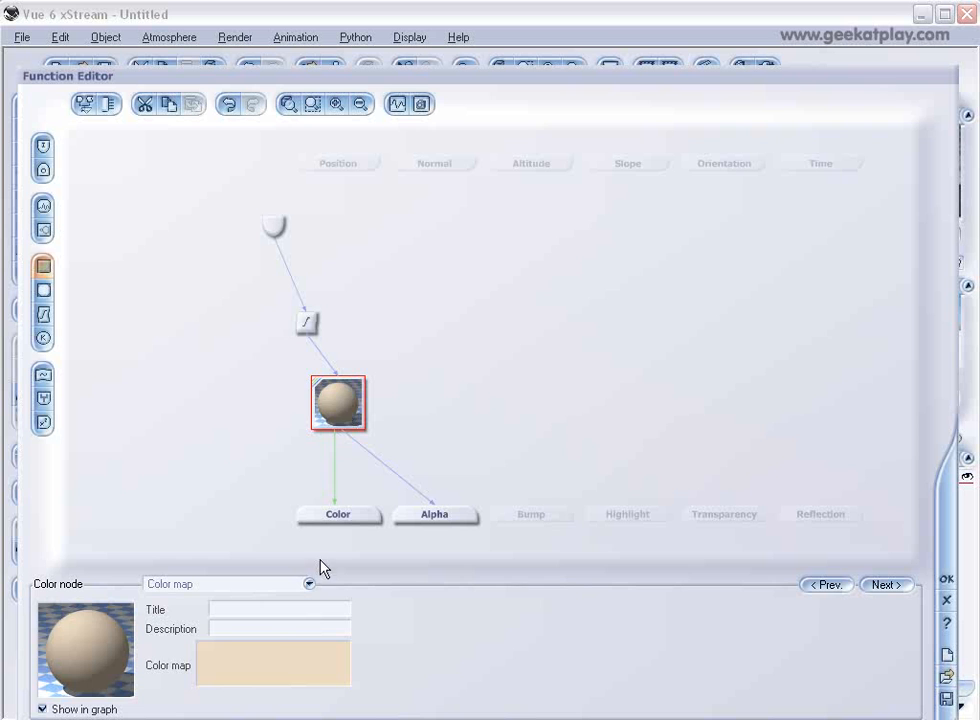
pyautogui.click(309, 583)
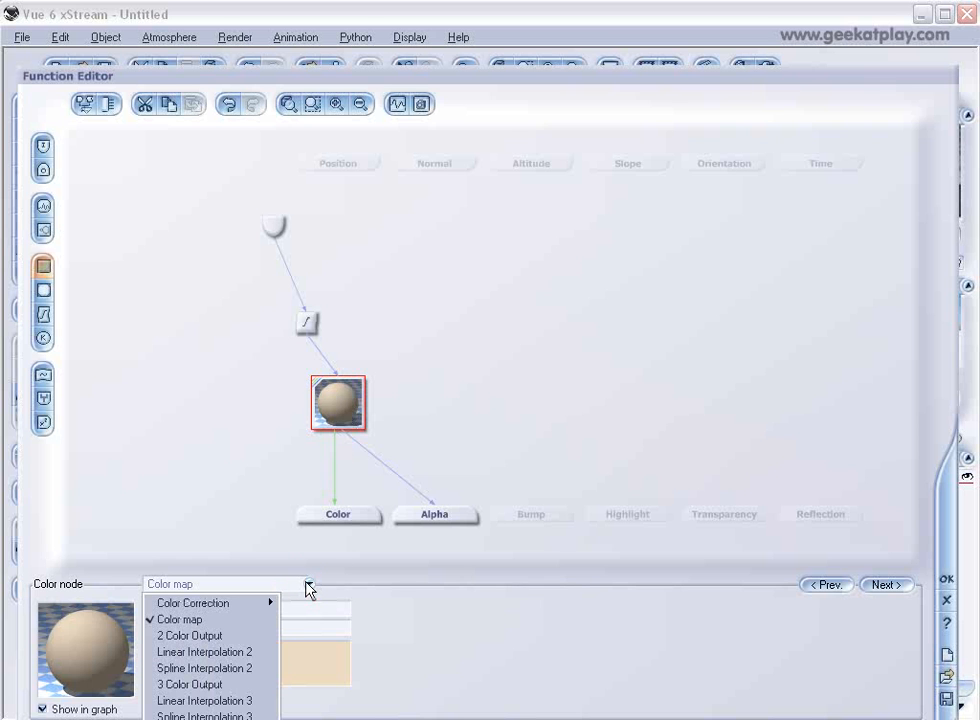
pyautogui.click(207, 636)
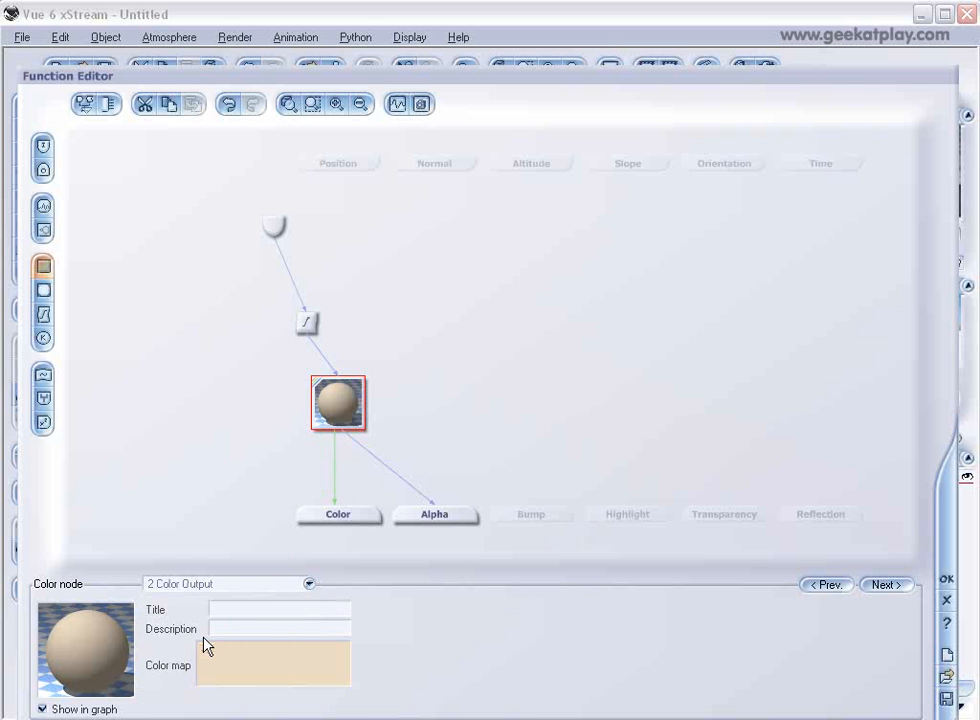
pyautogui.click(420, 452)
pyautogui.click(330, 395)
# Disconnect the color map node from the Alpha output and change the node's type to 2 Color Output
pyautogui.click(381, 466)
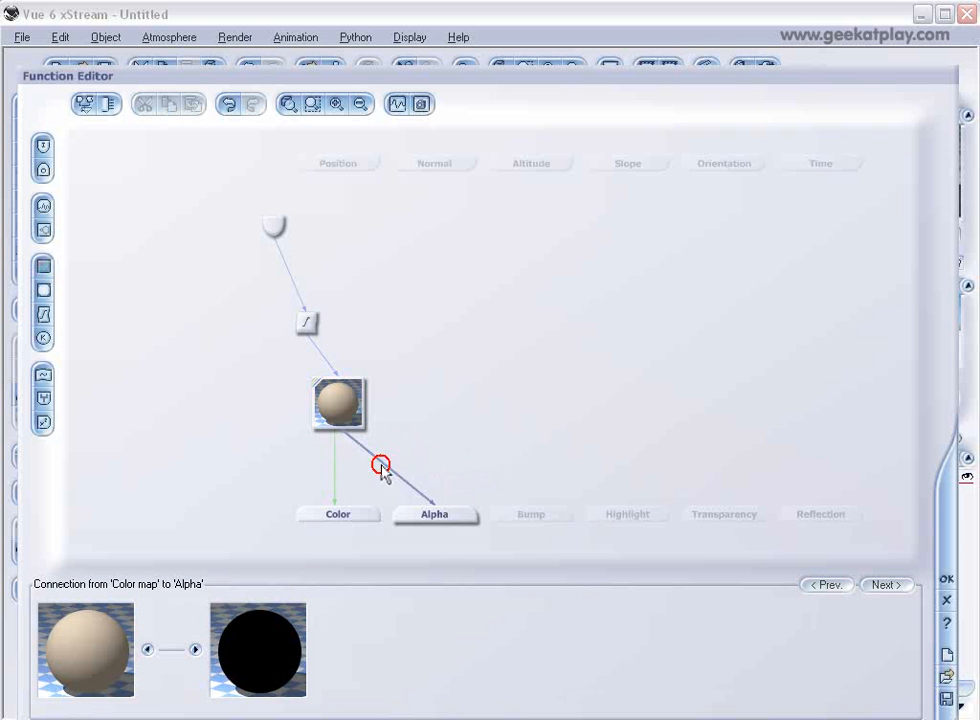
pyautogui.moveTo(388, 465); pyautogui.dragTo(427, 501)
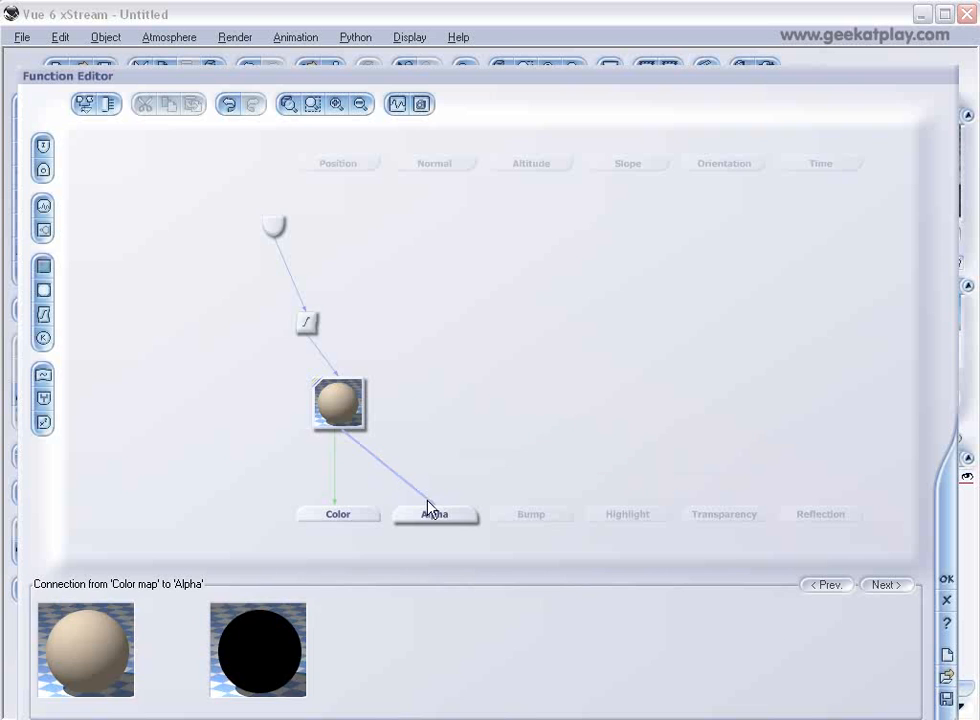
pyautogui.click(341, 398)
pyautogui.click(298, 582)
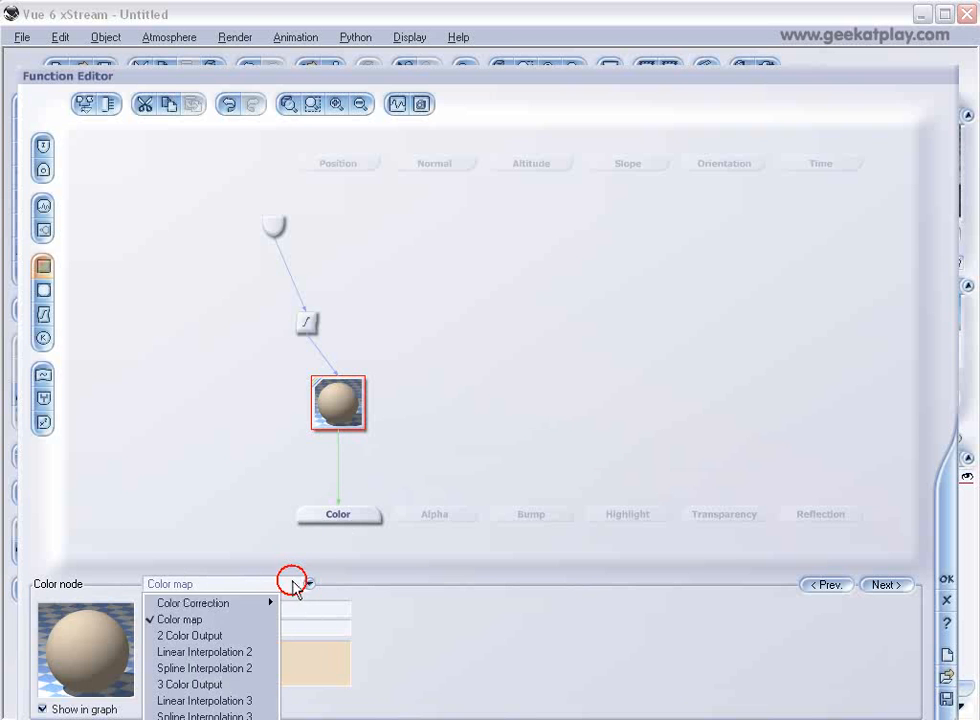
pyautogui.click(238, 637)
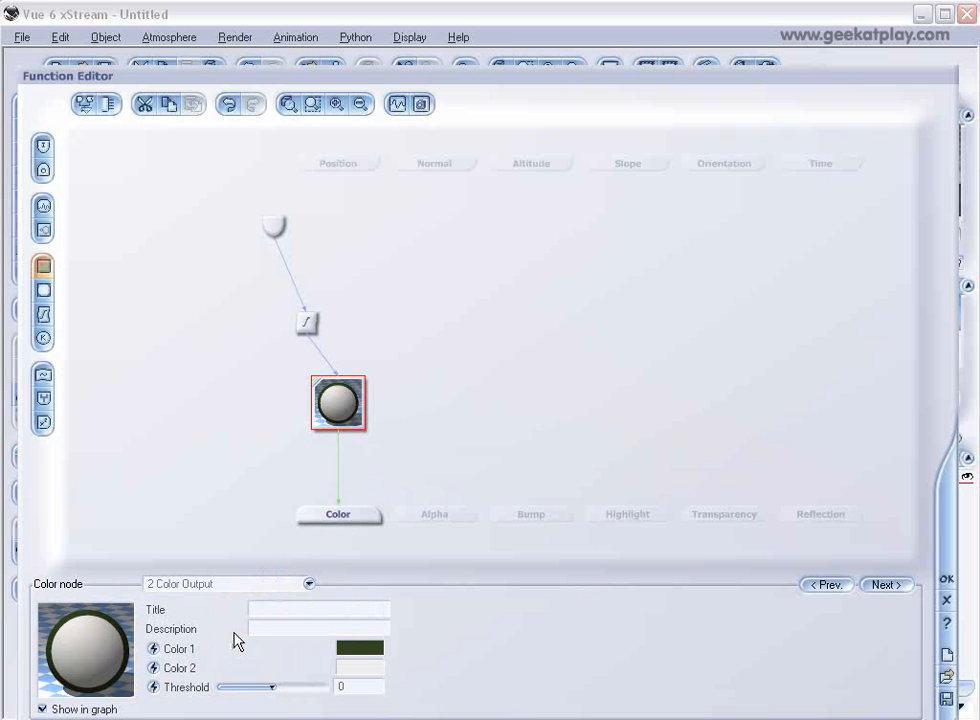
# Set Color 1 of the 2 Color Output node to black
pyautogui.rightClick(370, 652)
pyautogui.click(405, 659)
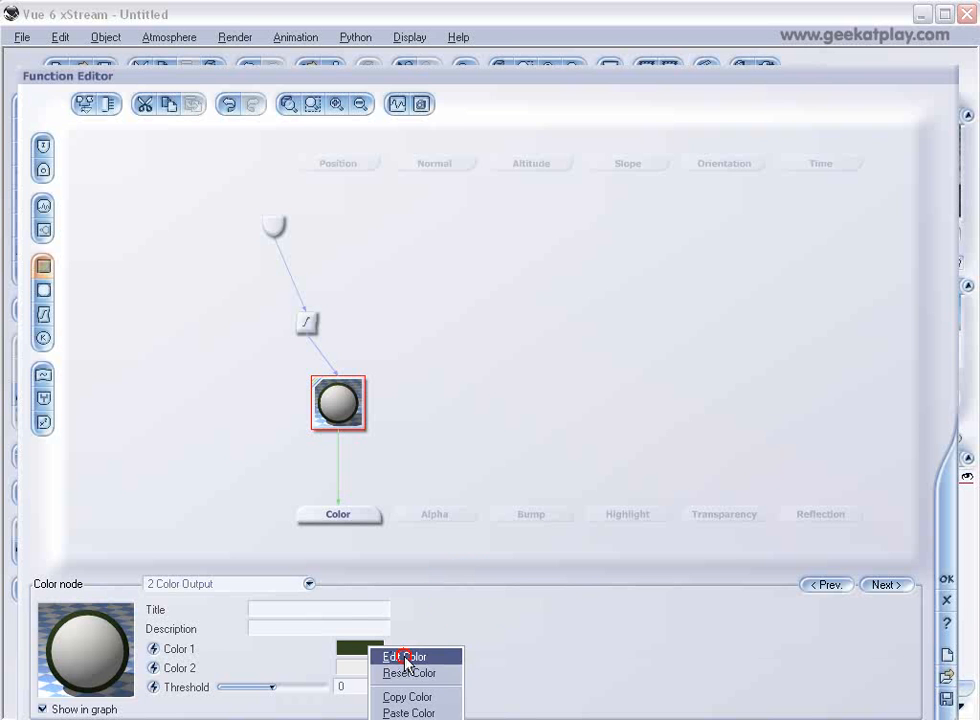
pyautogui.moveTo(695, 282); pyautogui.dragTo(695, 318)
pyautogui.click(738, 365)
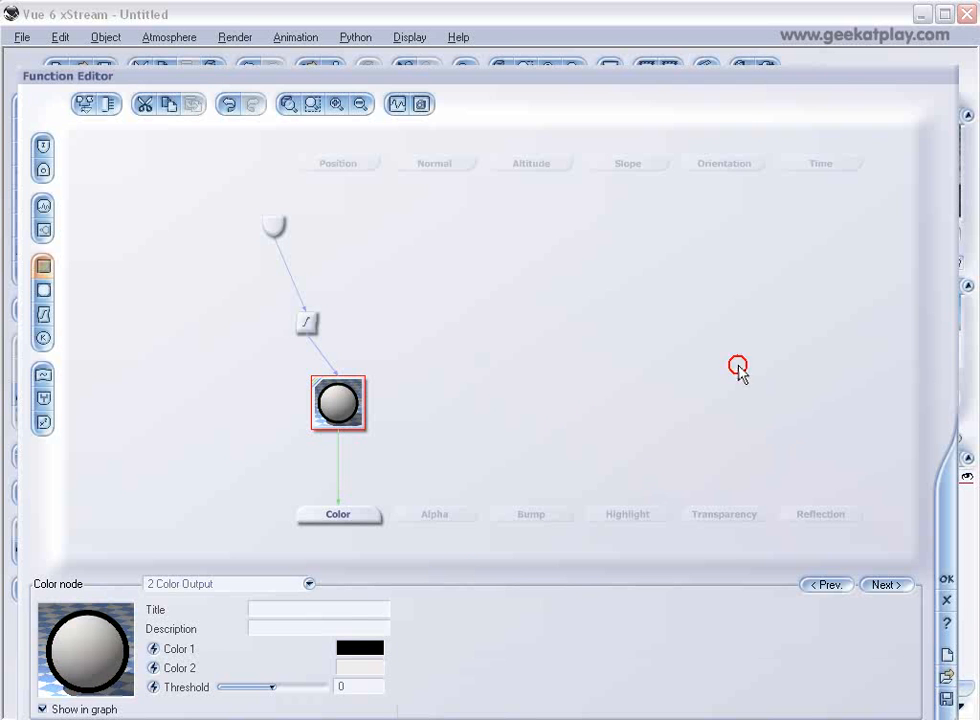
# Lower the 2 Color Output node's threshold to about -0.51 and accept the function
pyautogui.moveTo(274, 687)
pyautogui.mouseDown()
pyautogui.moveTo(283, 687)
pyautogui.moveTo(258, 687)
pyautogui.mouseUp()
pyautogui.click(255, 687)
pyautogui.moveTo(258, 687); pyautogui.dragTo(246, 688)
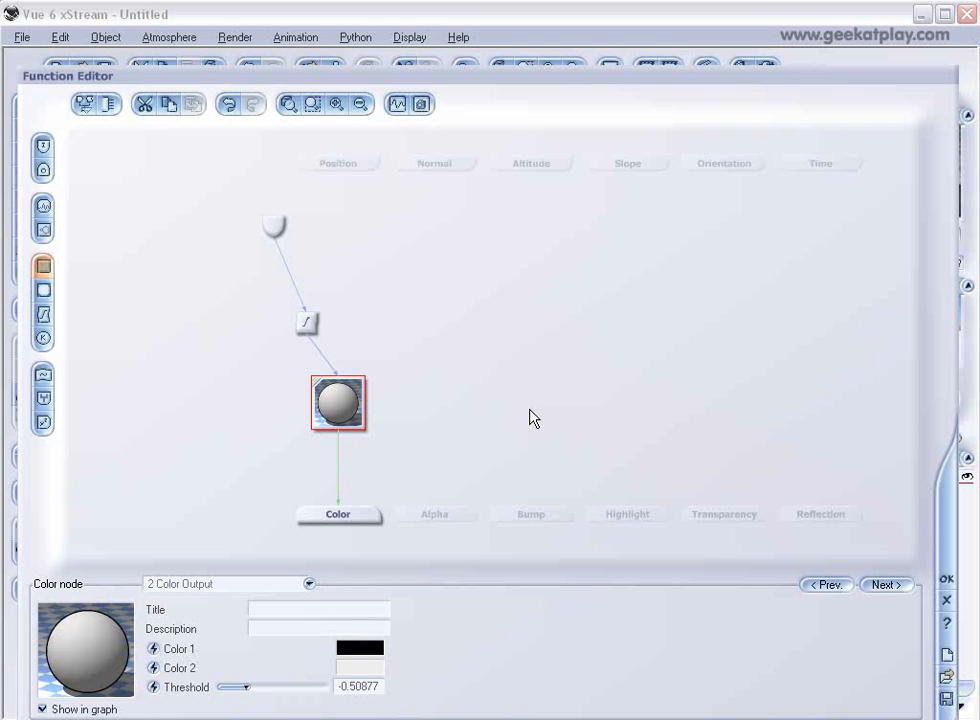
pyautogui.click(947, 579)
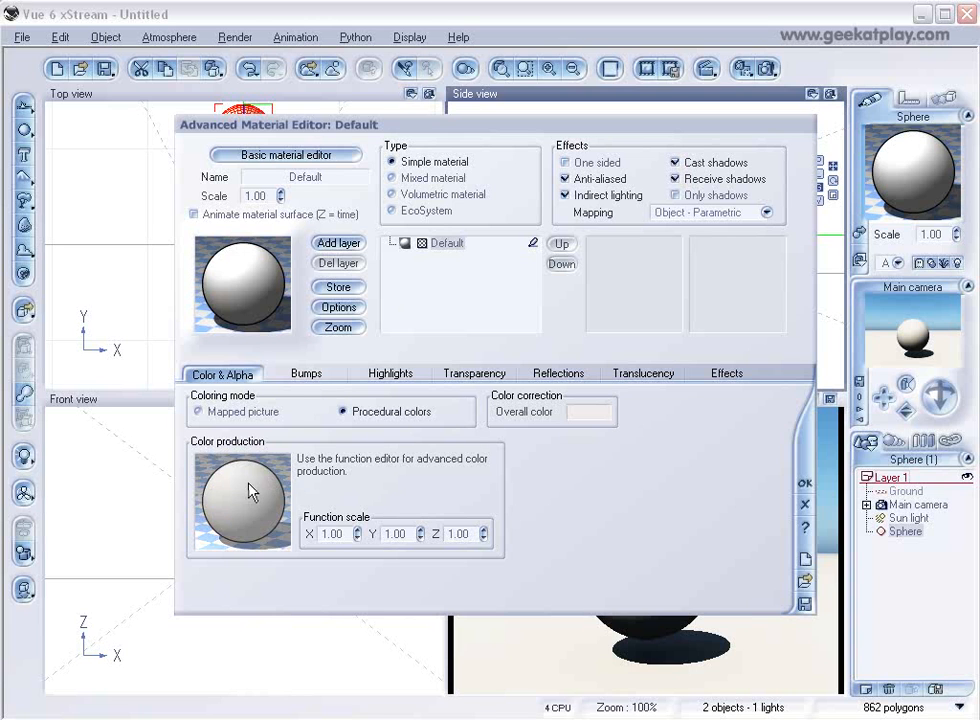
# Set the material's lighting effects to 34% diffuse, 71% ambient, 14% luminous and 100% contrast
pyautogui.click(388, 375)
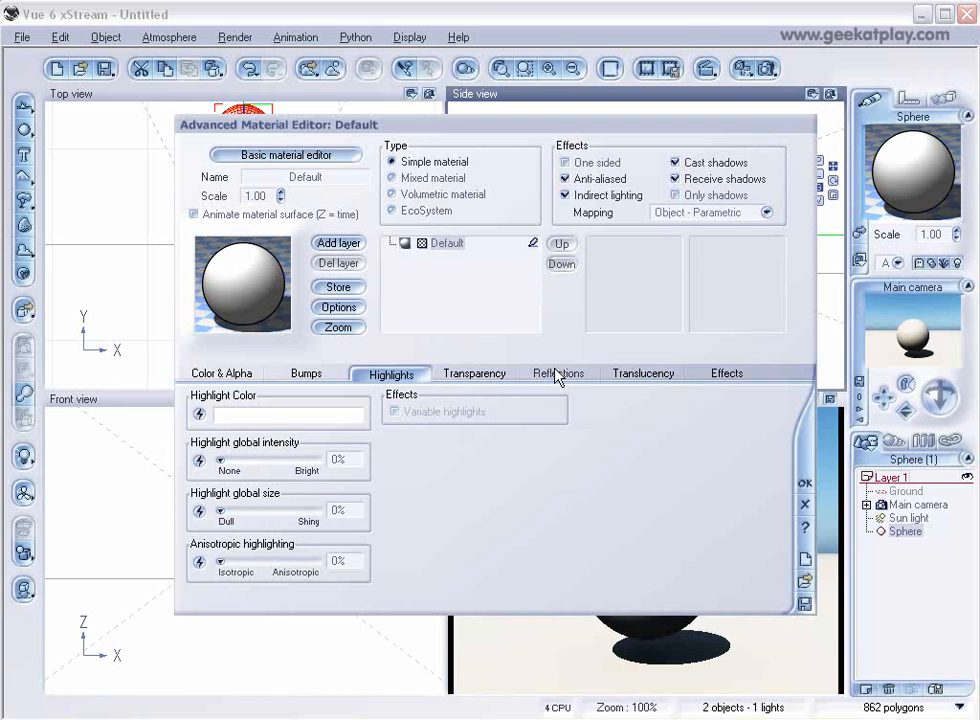
pyautogui.click(737, 375)
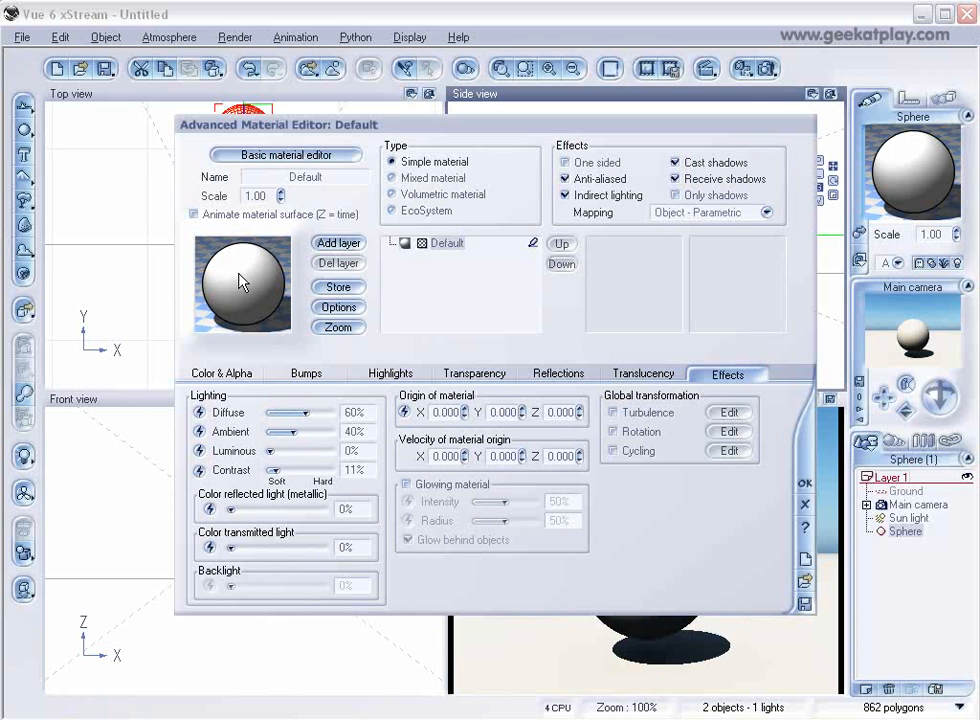
pyautogui.moveTo(305, 412); pyautogui.dragTo(296, 451)
pyautogui.moveTo(274, 469); pyautogui.dragTo(327, 470)
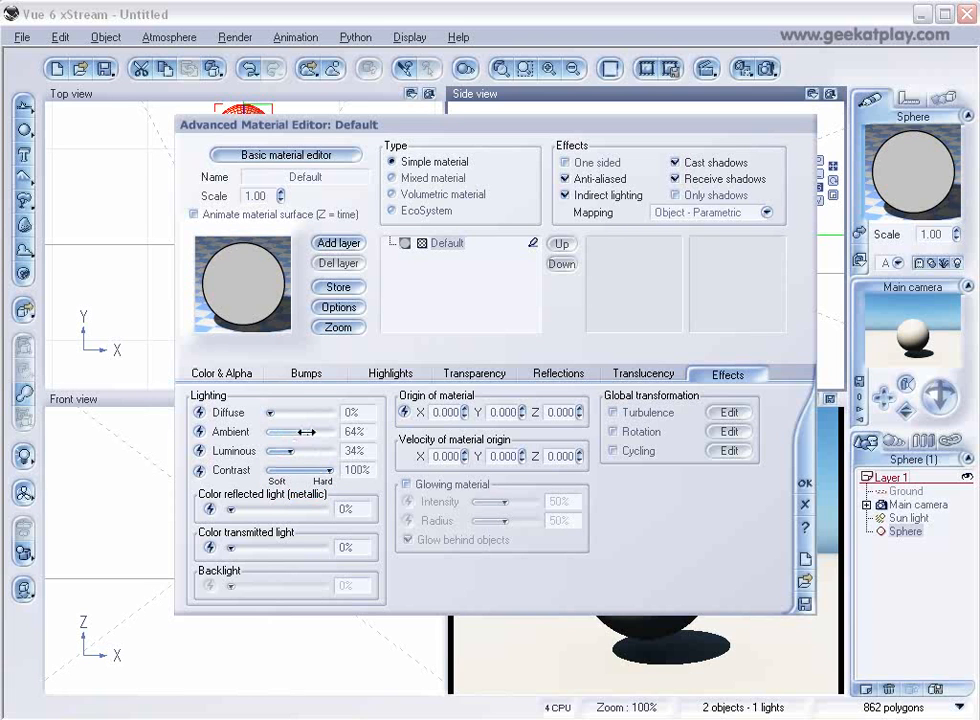
pyautogui.moveTo(307, 431); pyautogui.dragTo(291, 412)
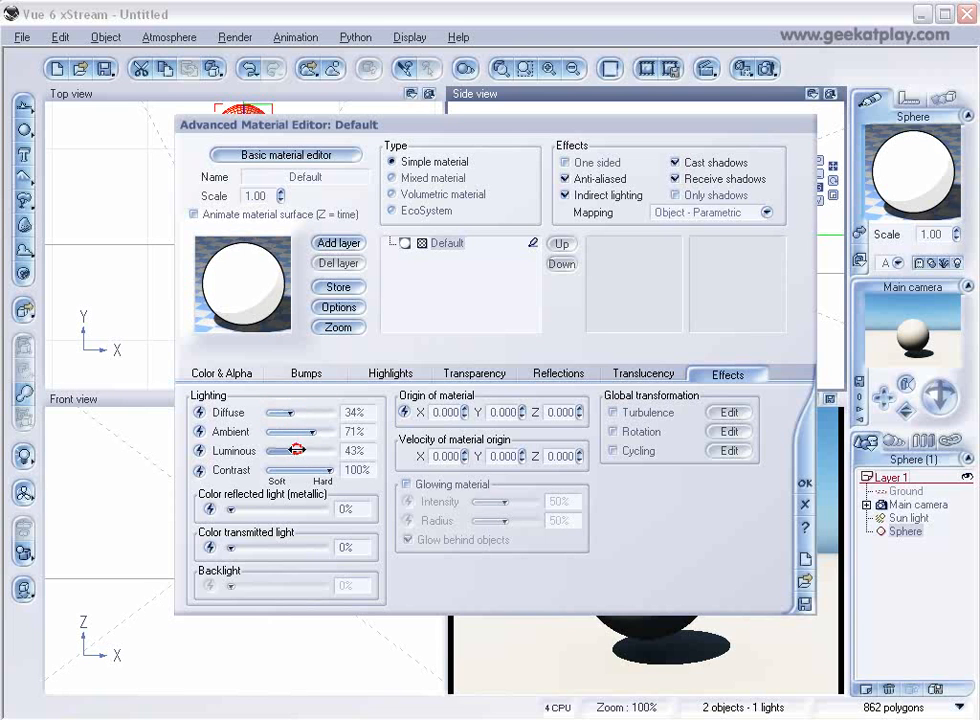
pyautogui.moveTo(296, 451); pyautogui.dragTo(282, 450)
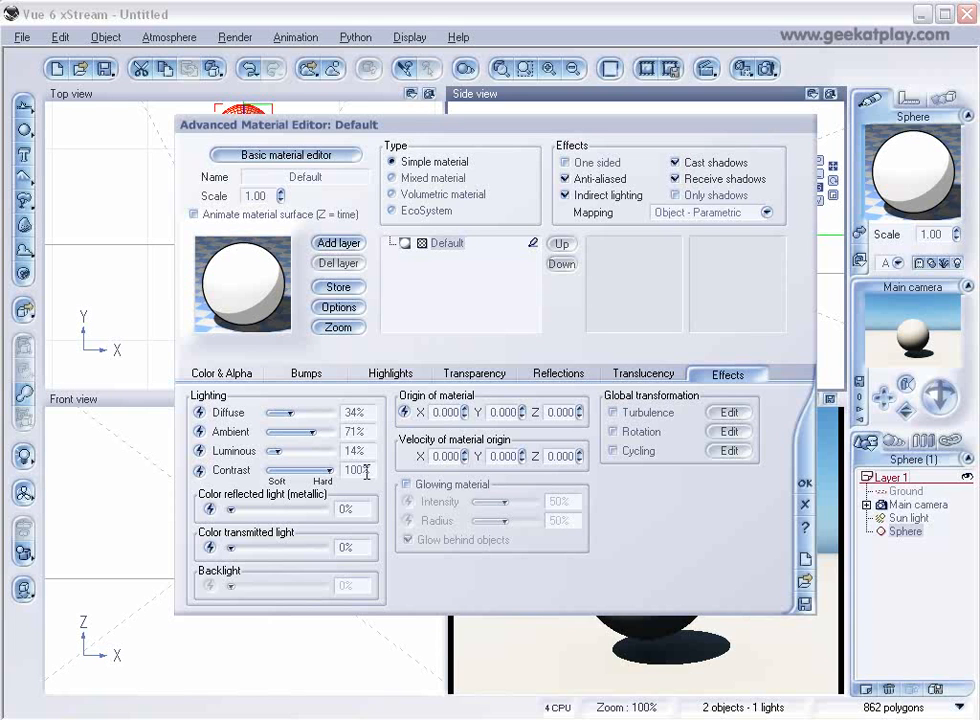
# Accept the material and render a preview of the sphere in the main camera view
pyautogui.click(806, 486)
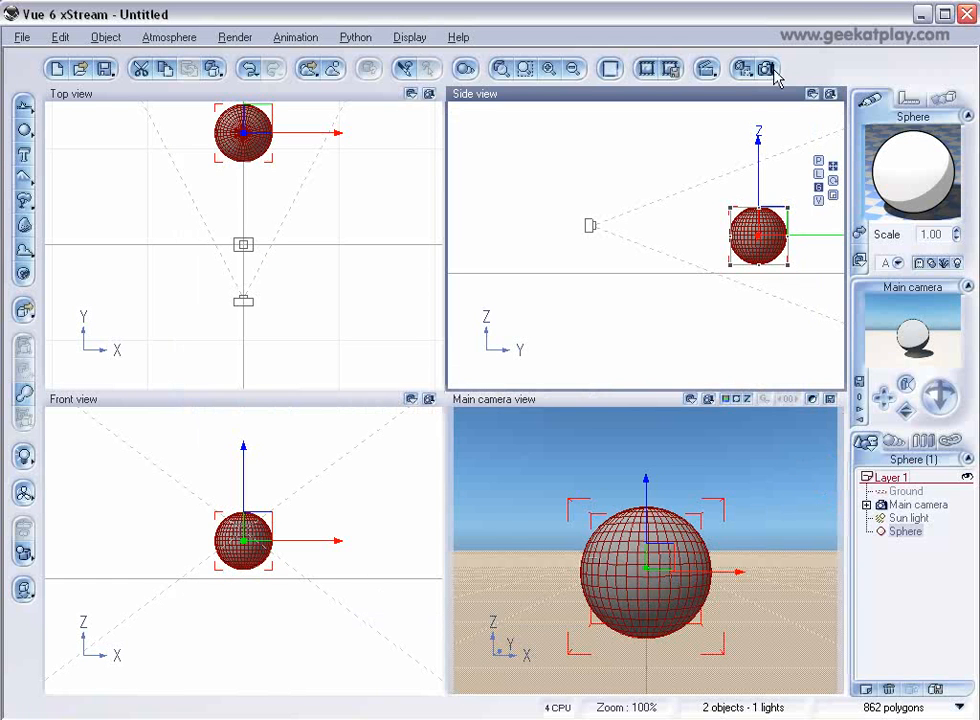
pyautogui.click(768, 70)
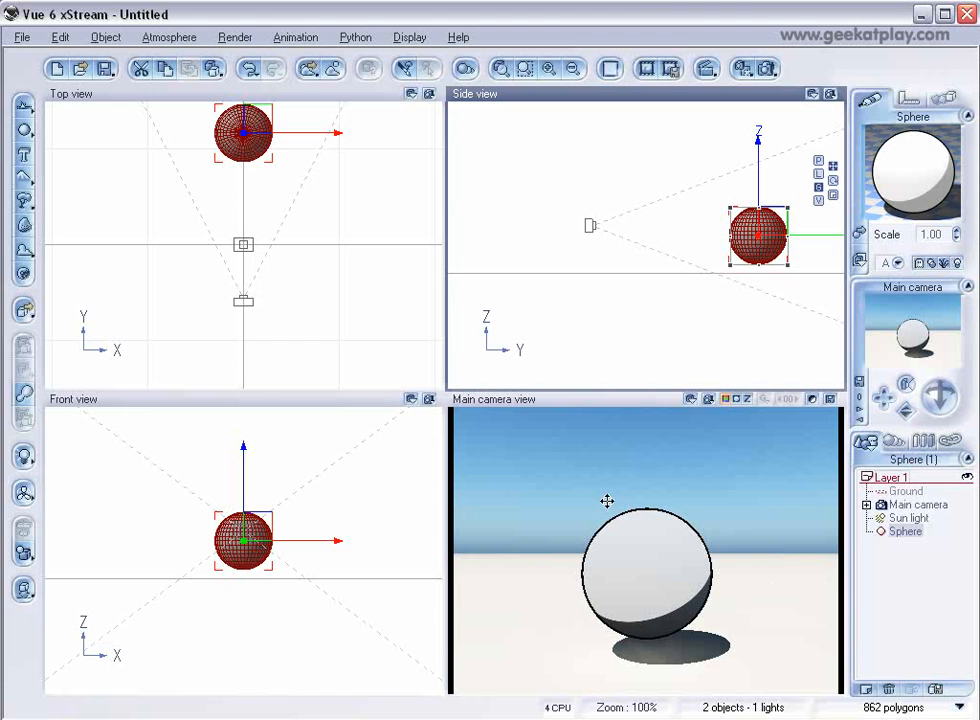
pyautogui.click(688, 556)
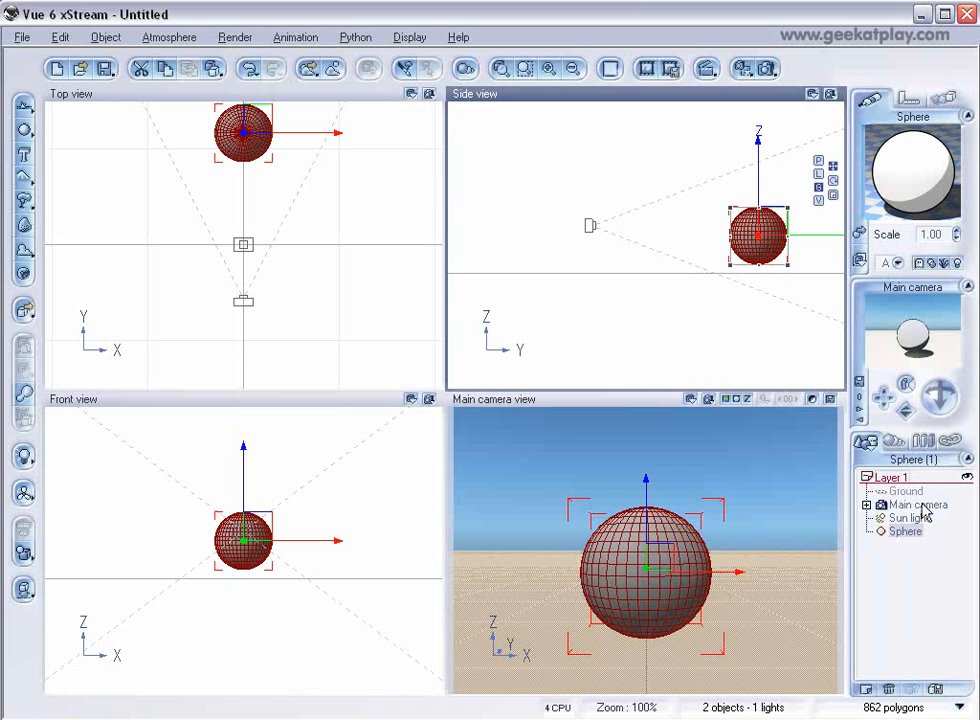
# Switch the atmosphere to the Standard model and lower its light balance to 20%
pyautogui.click(172, 38)
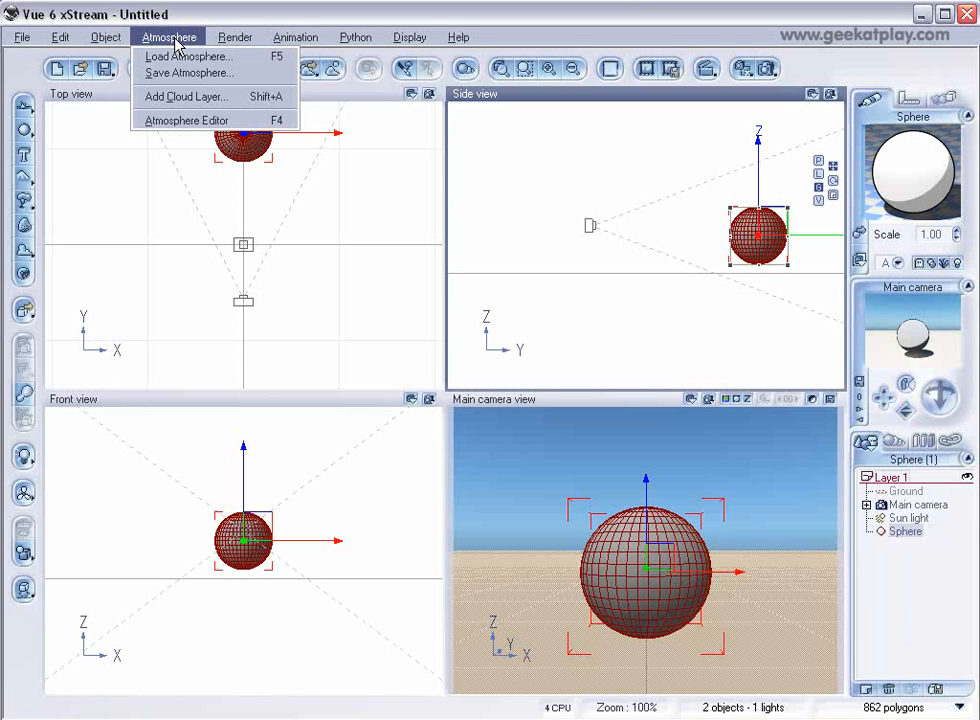
pyautogui.click(222, 122)
pyautogui.moveTo(392, 105); pyautogui.dragTo(436, 173)
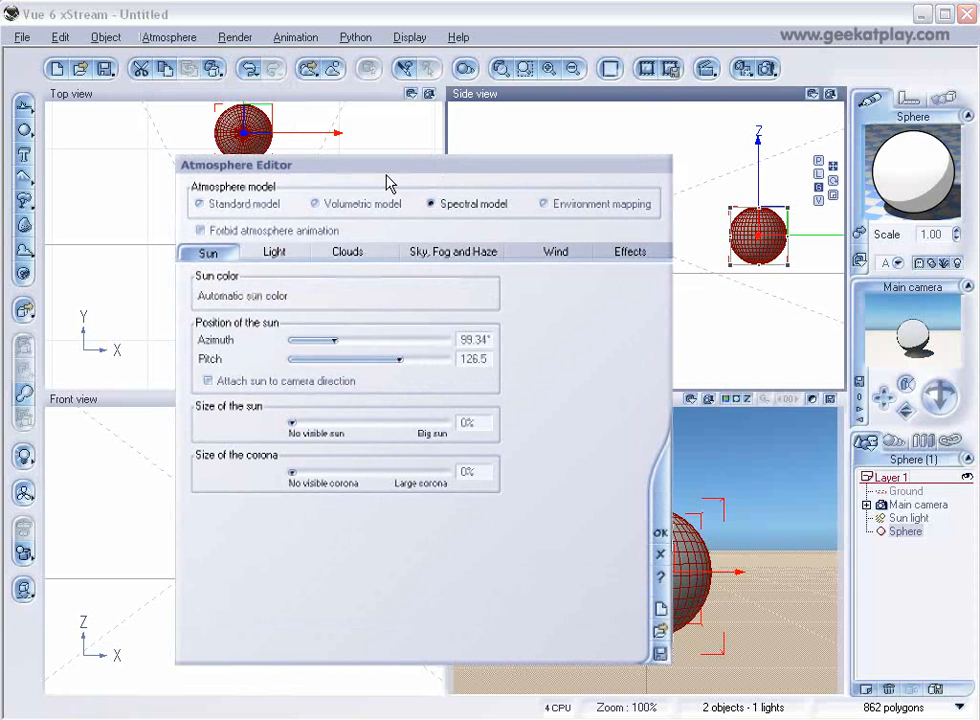
pyautogui.click(210, 204)
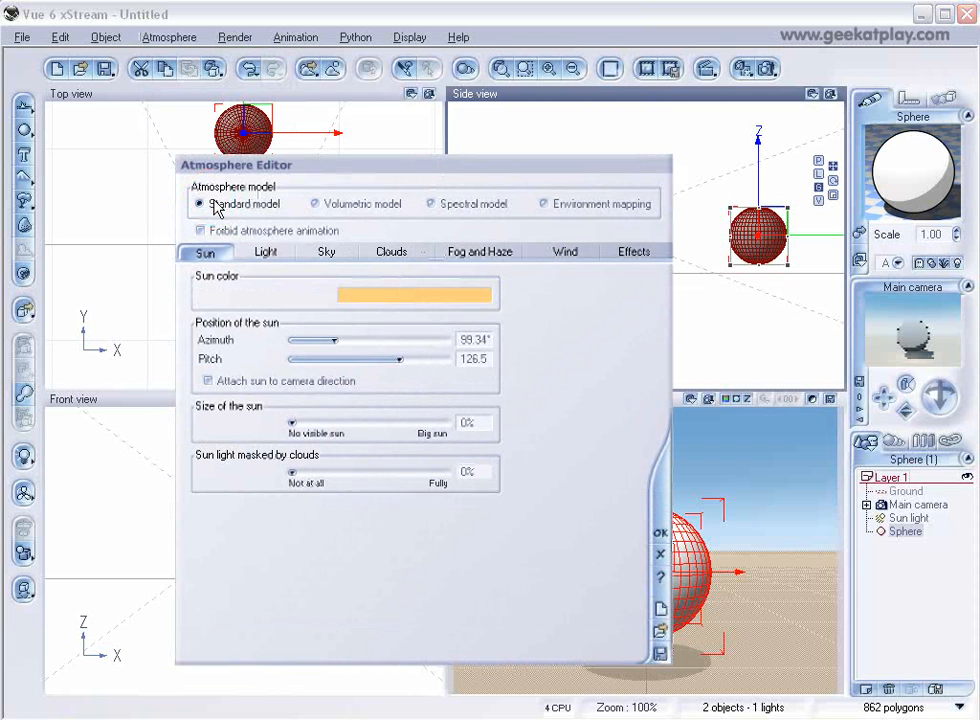
pyautogui.click(266, 253)
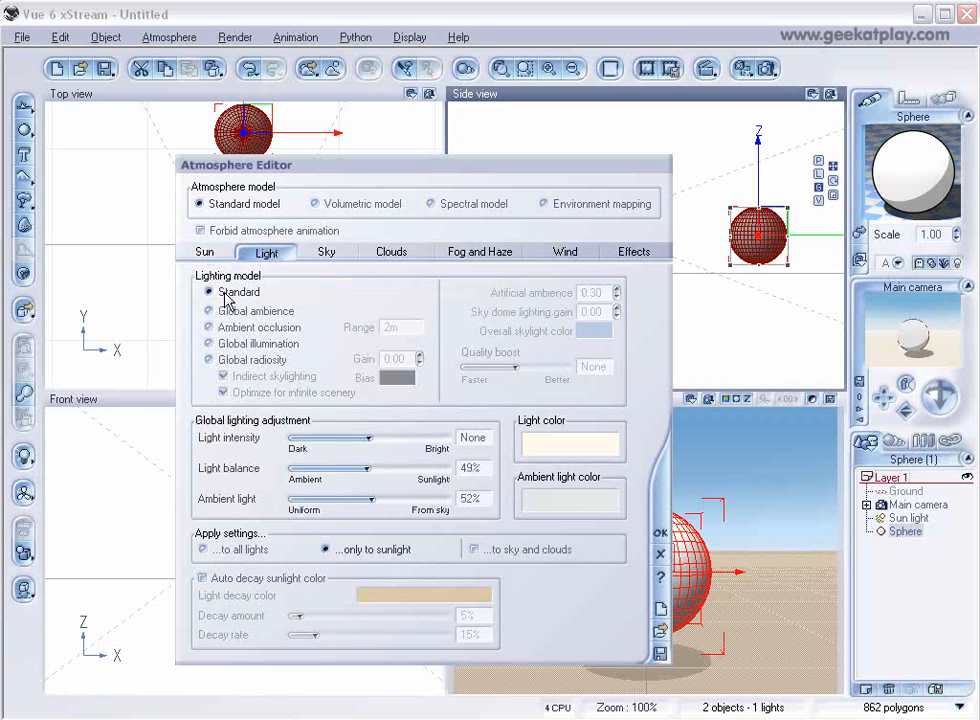
pyautogui.moveTo(391, 471); pyautogui.dragTo(343, 467)
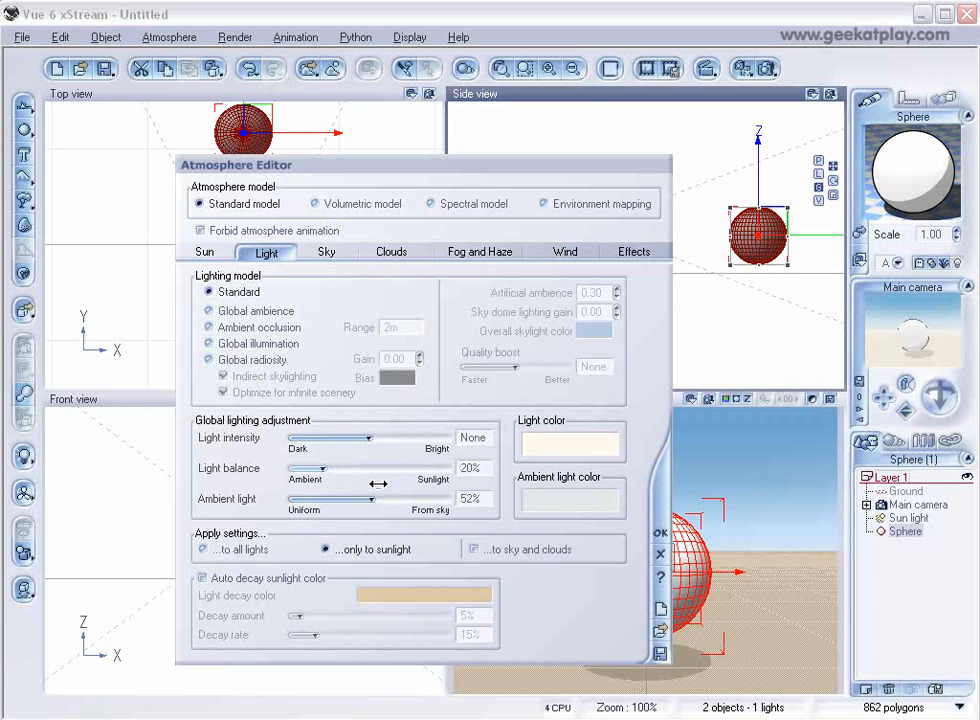
# Set the sky color map's lowest altitude to -10.0° and height to 2.4°, and reduce the sky fog's thickness and maximum altitude to 0
pyautogui.click(330, 254)
pyautogui.moveTo(315, 385); pyautogui.dragTo(289, 368)
pyautogui.moveTo(440, 481); pyautogui.dragTo(292, 498)
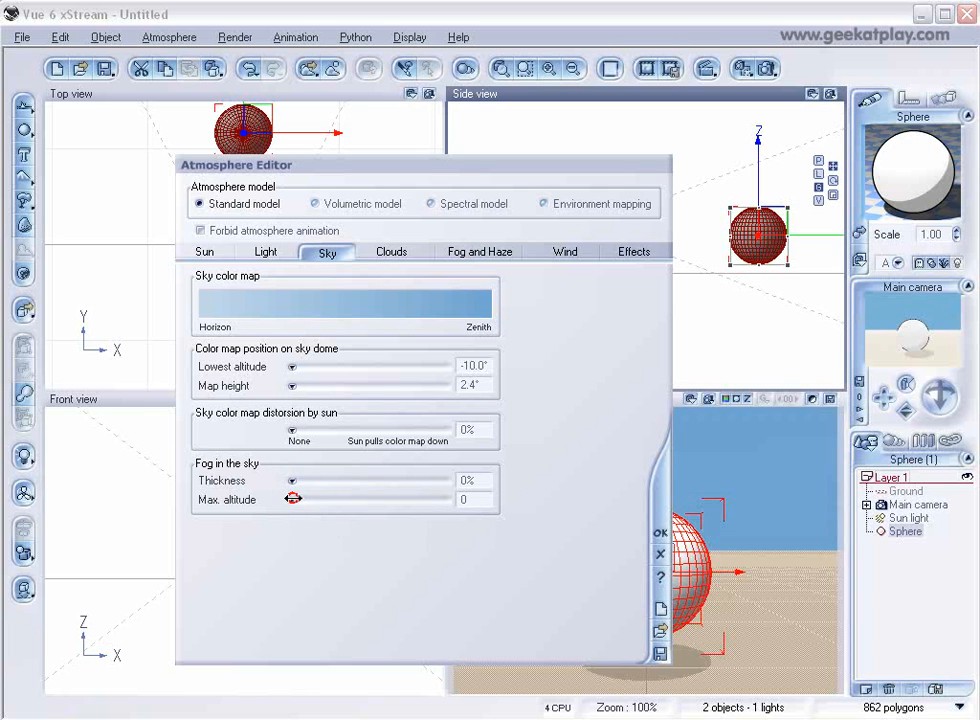
pyautogui.rightClick(399, 311)
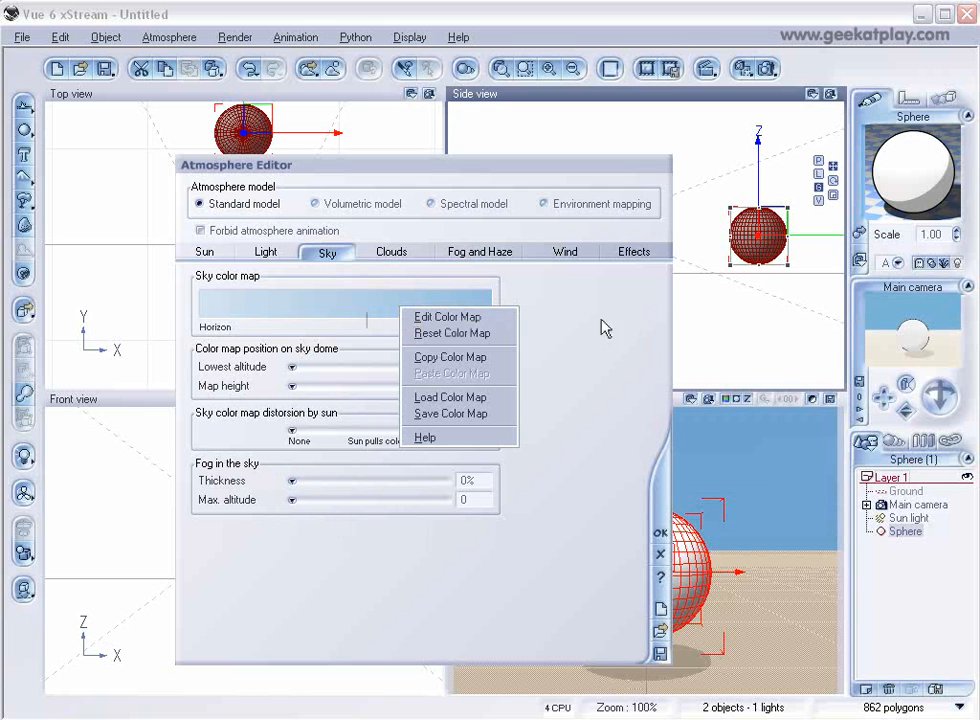
pyautogui.click(331, 316)
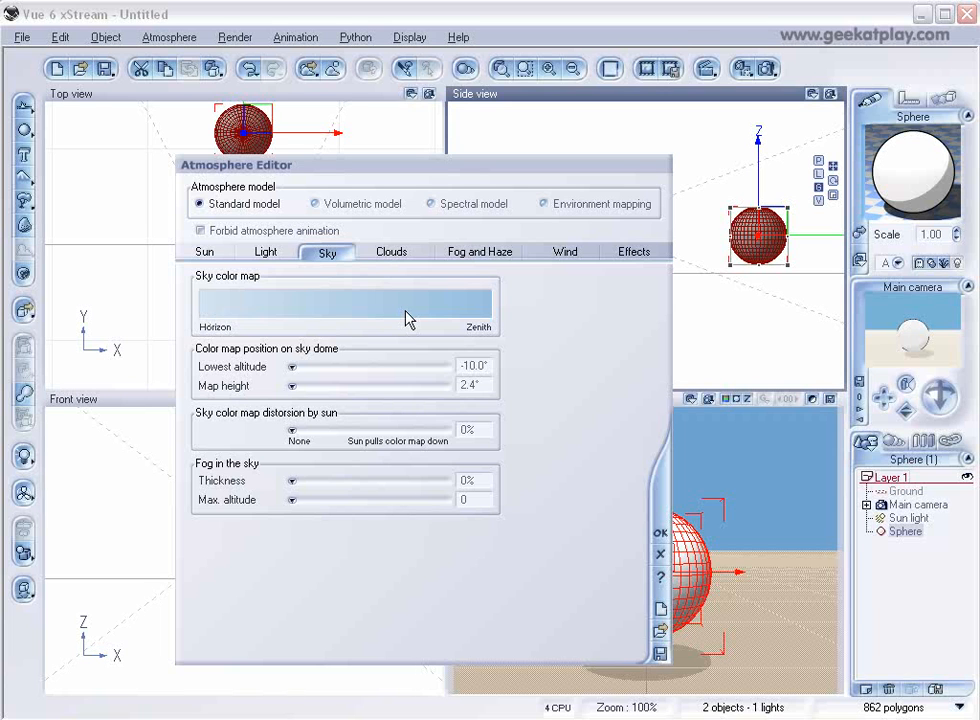
# Reduce the fog and haze densities to 0 and accept the atmosphere settings
pyautogui.click(482, 251)
pyautogui.click(287, 316)
pyautogui.moveTo(300, 502); pyautogui.dragTo(262, 502)
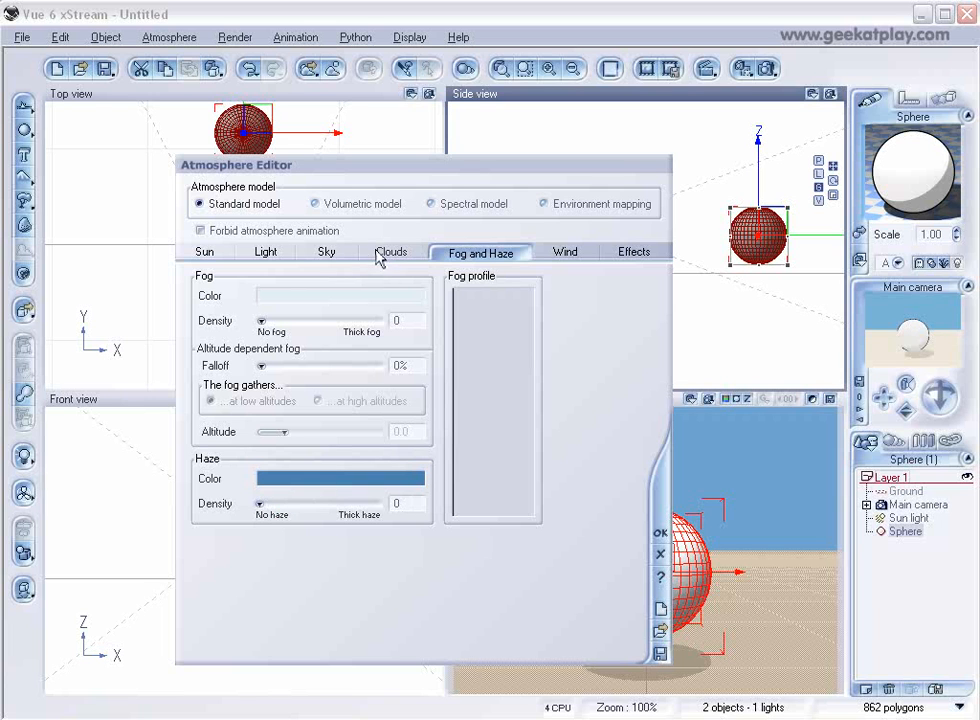
pyautogui.click(662, 535)
# Render the scene to screen at Final quality and 640x480, and close the finished render
pyautogui.click(768, 67)
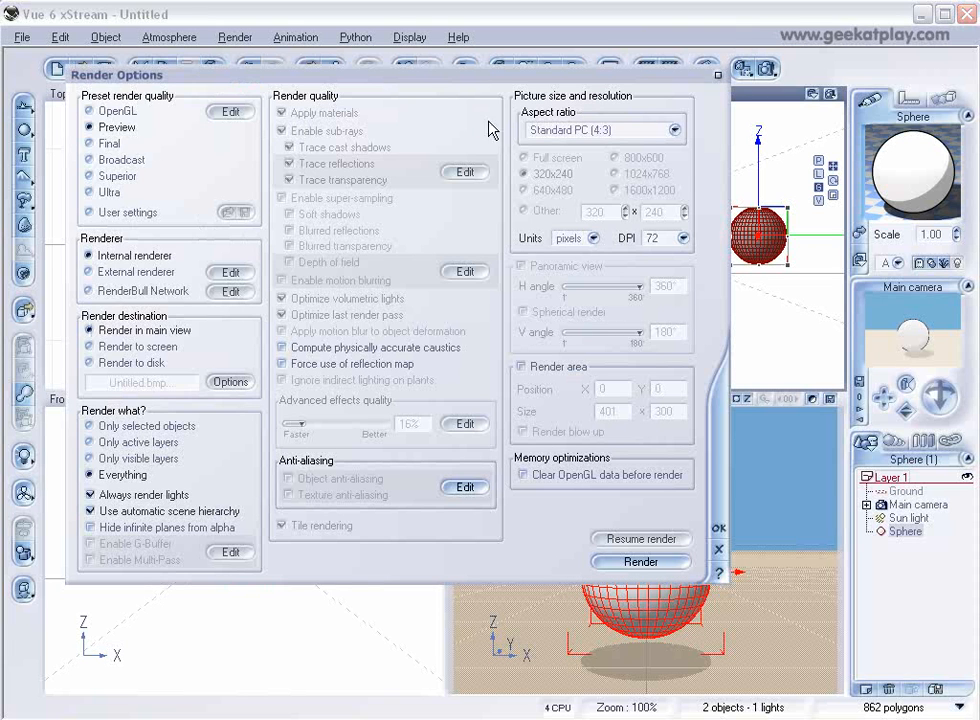
pyautogui.click(100, 145)
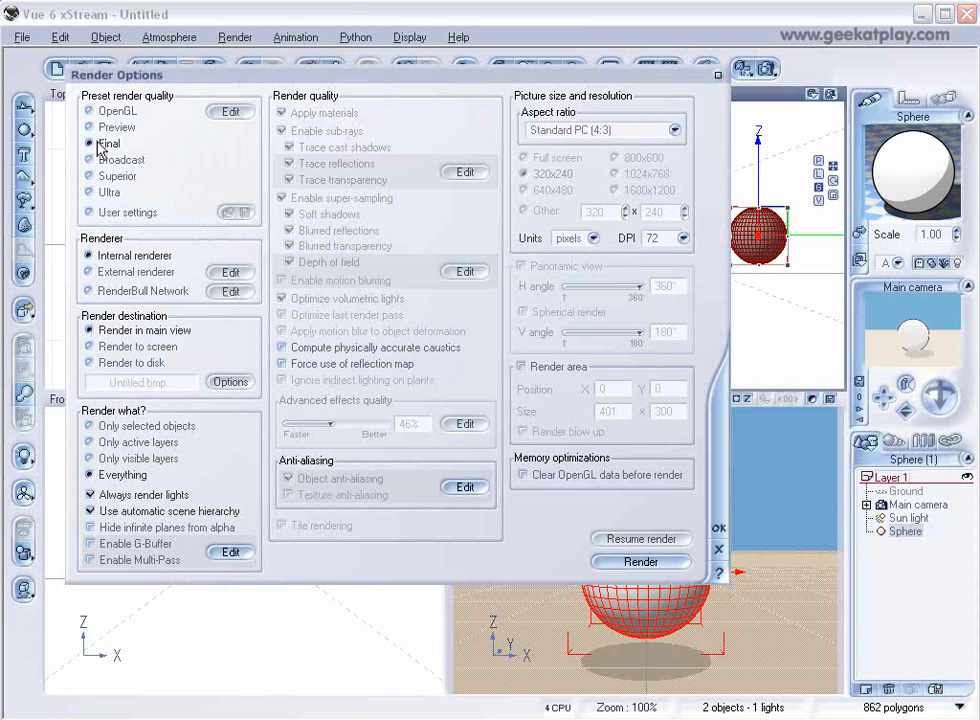
pyautogui.click(105, 346)
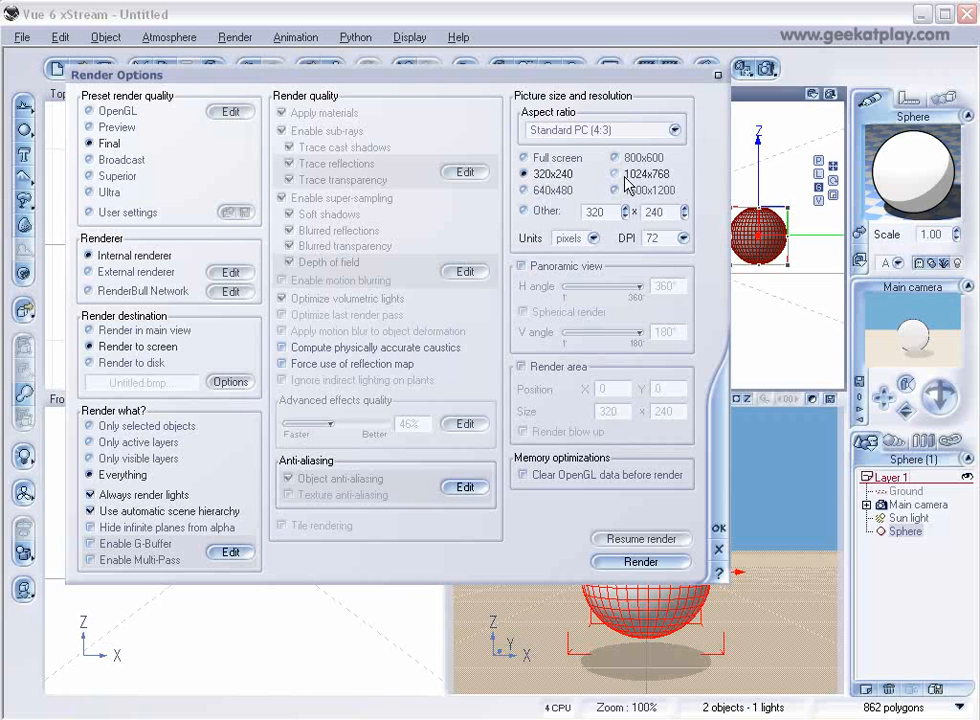
pyautogui.click(524, 190)
pyautogui.click(667, 564)
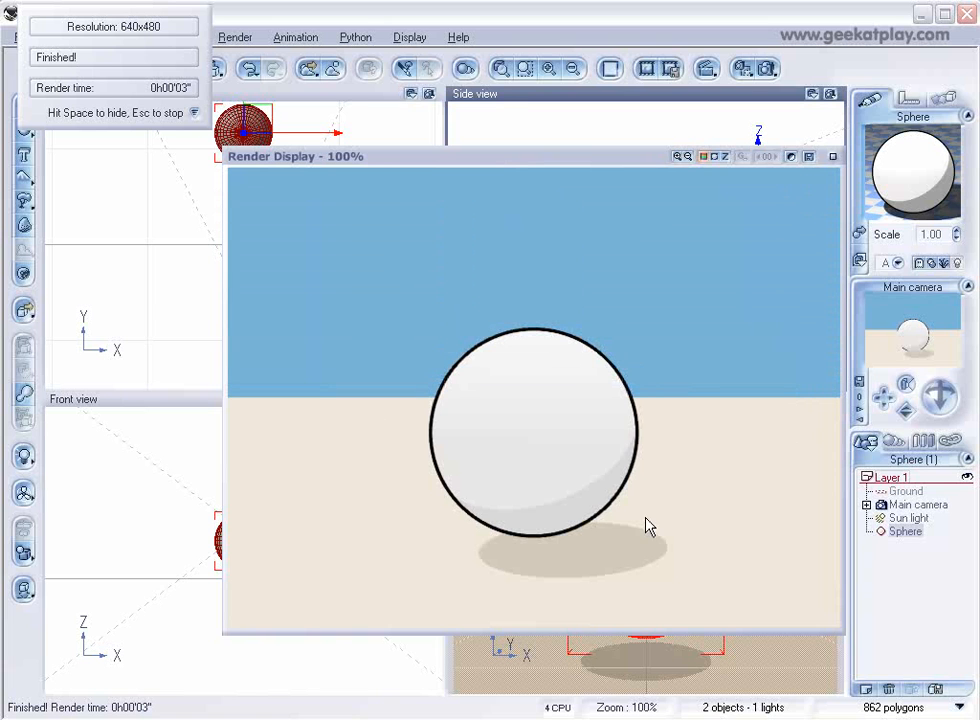
pyautogui.moveTo(633, 157); pyautogui.dragTo(582, 149)
pyautogui.click(783, 149)
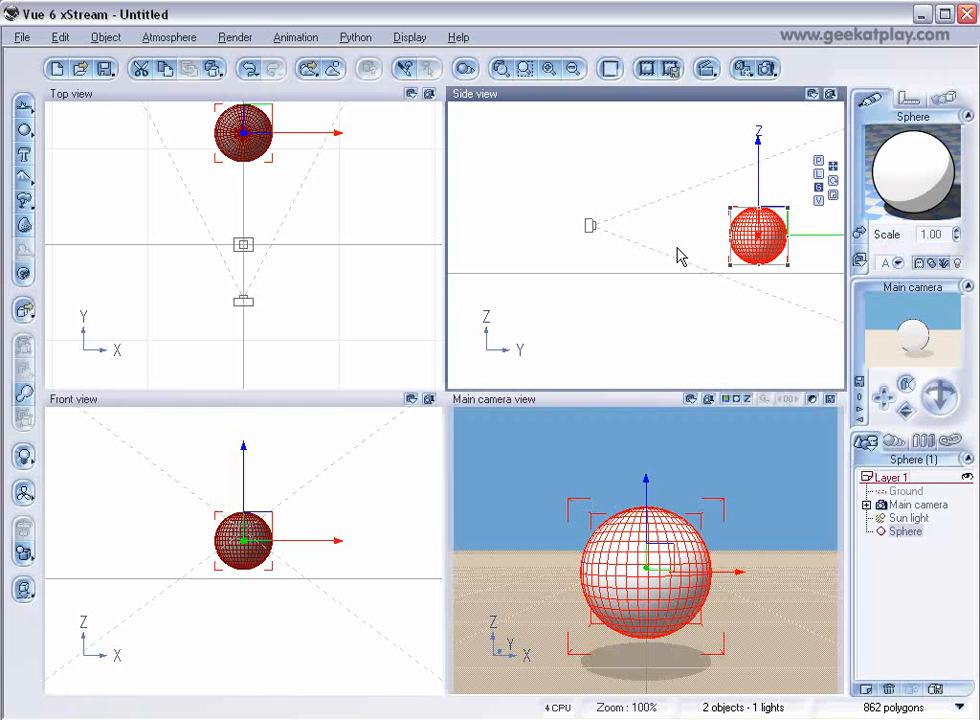
# Replace the sphere with the robot.vob object and move it farther from the camera in the Side view
pyautogui.press('Delete')
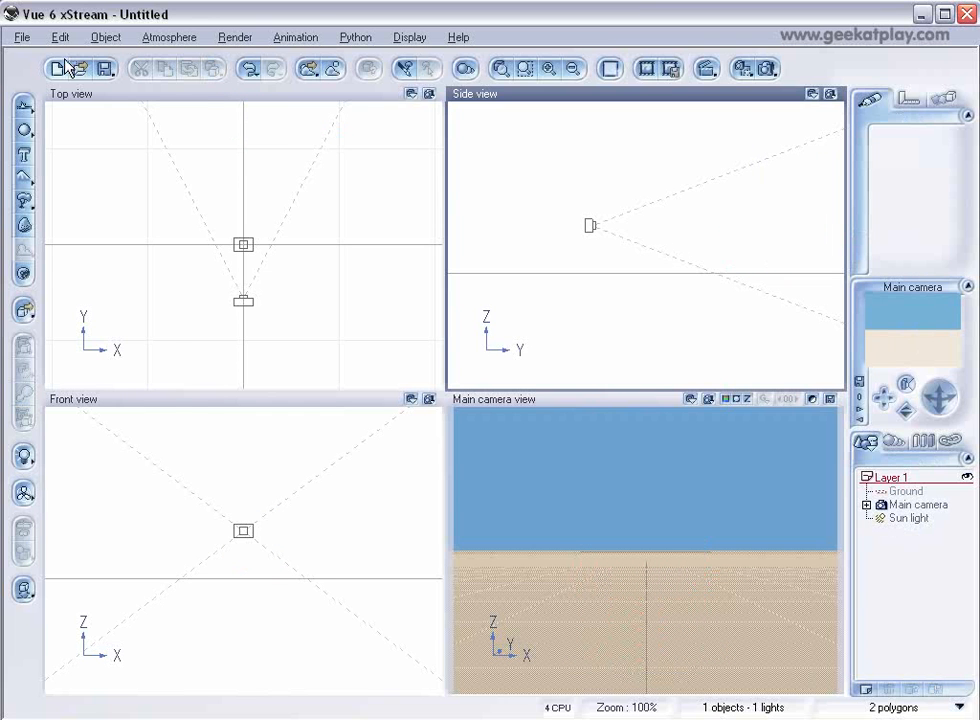
pyautogui.click(21, 37)
pyautogui.click(72, 258)
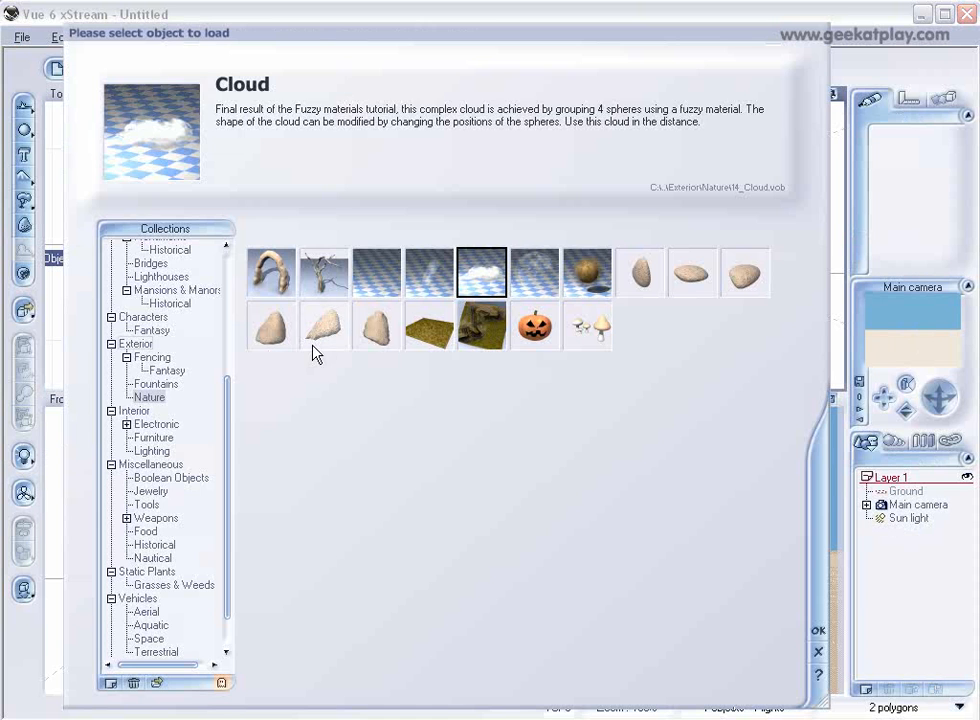
pyautogui.click(157, 683)
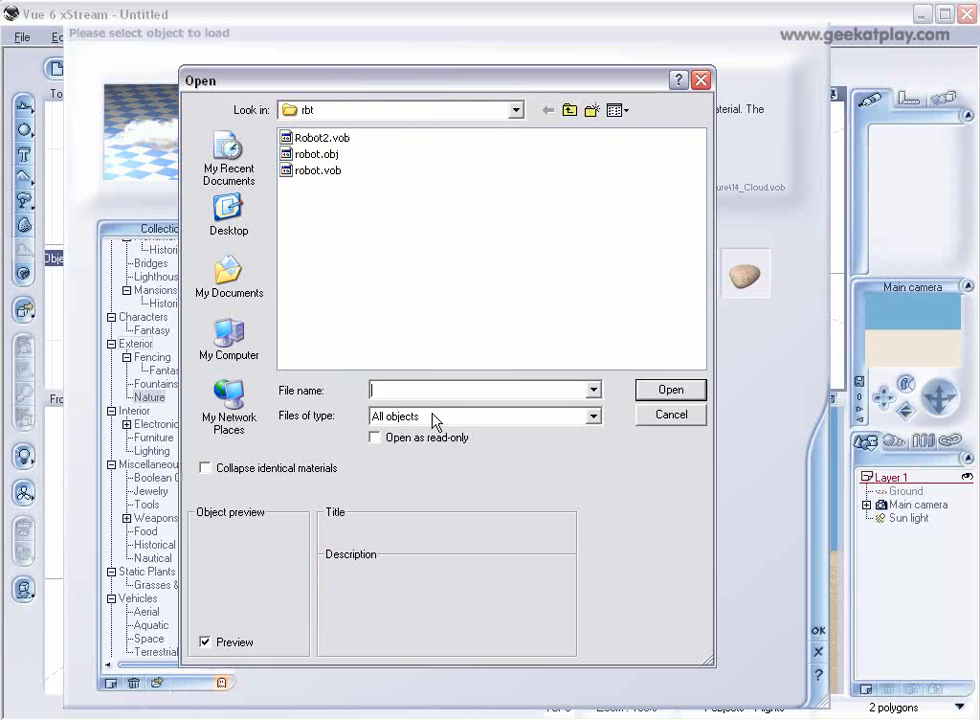
pyautogui.click(320, 171)
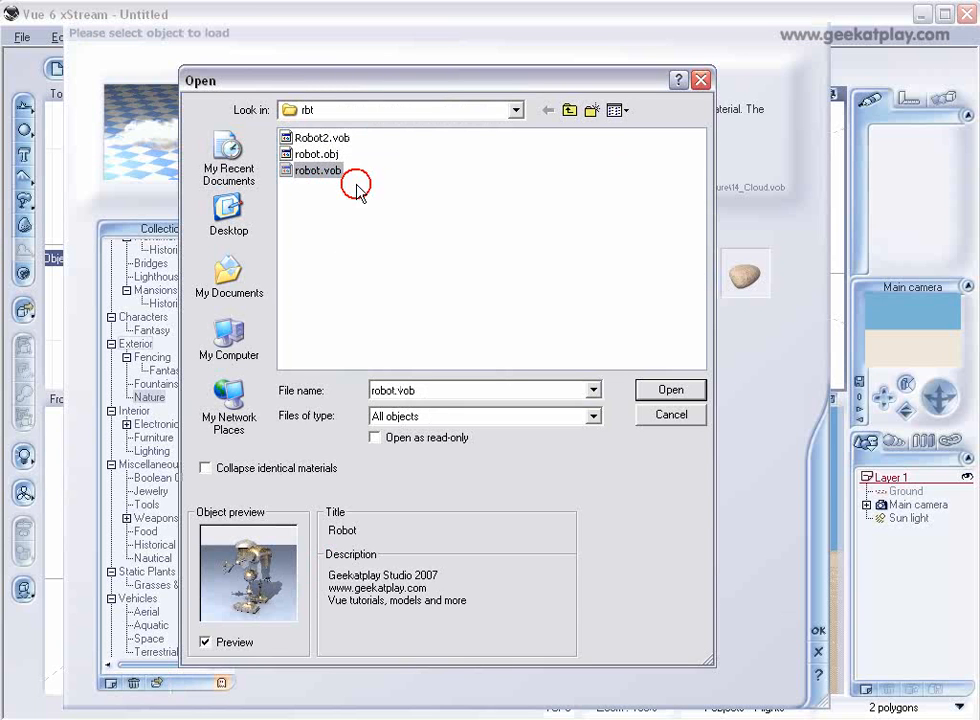
pyautogui.click(667, 388)
pyautogui.moveTo(660, 230); pyautogui.dragTo(798, 205)
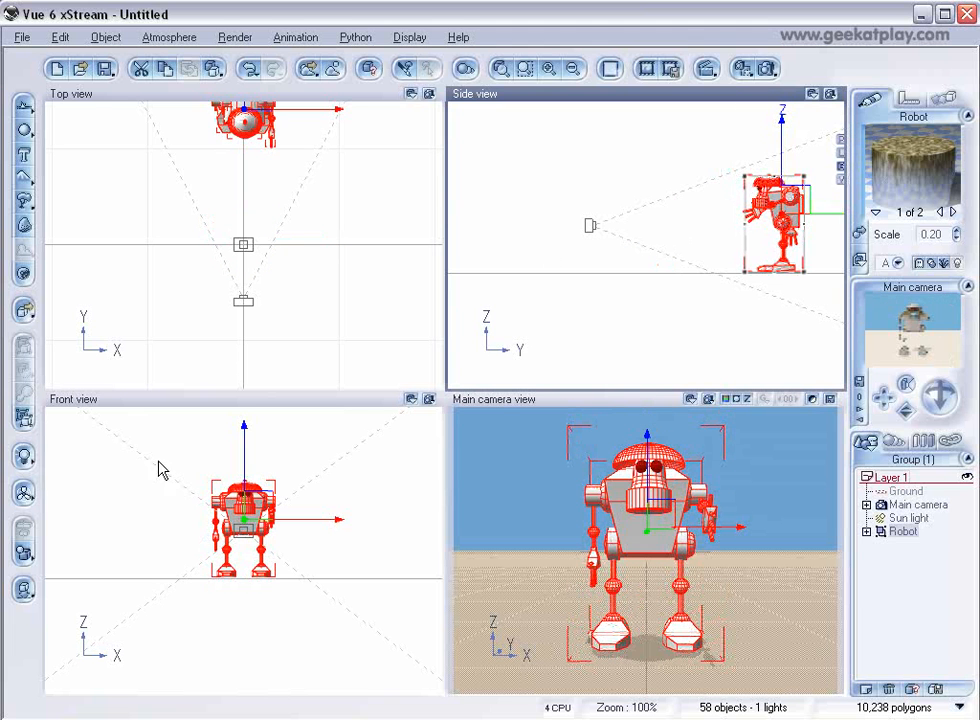
# Rotate the robot's LArm group in the Side view until the arm hangs straight down
pyautogui.click(867, 531)
pyautogui.click(914, 598)
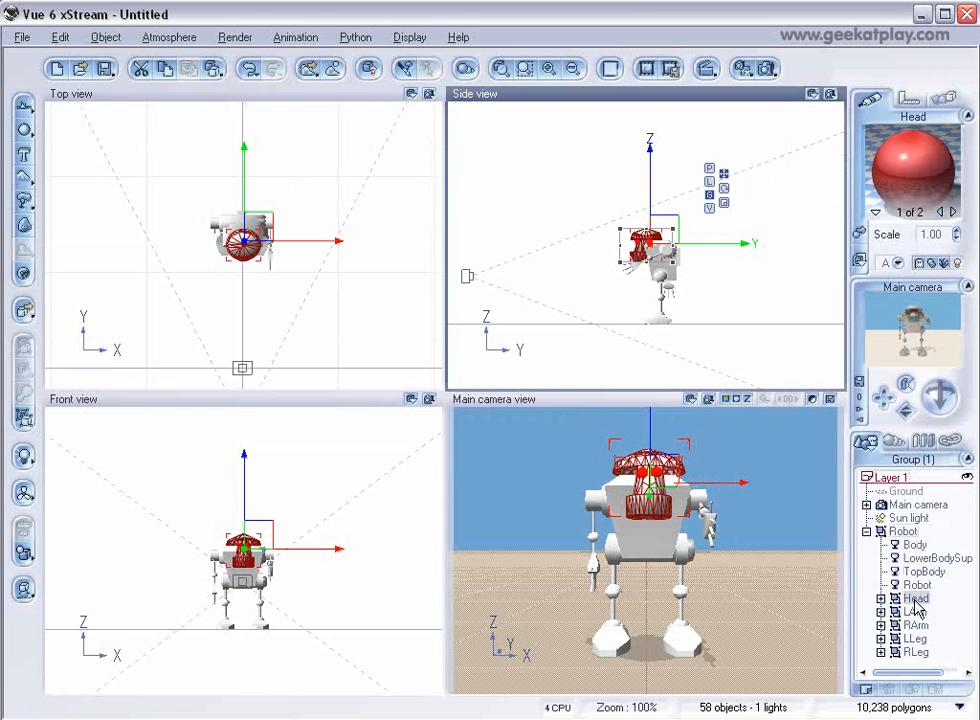
pyautogui.click(914, 611)
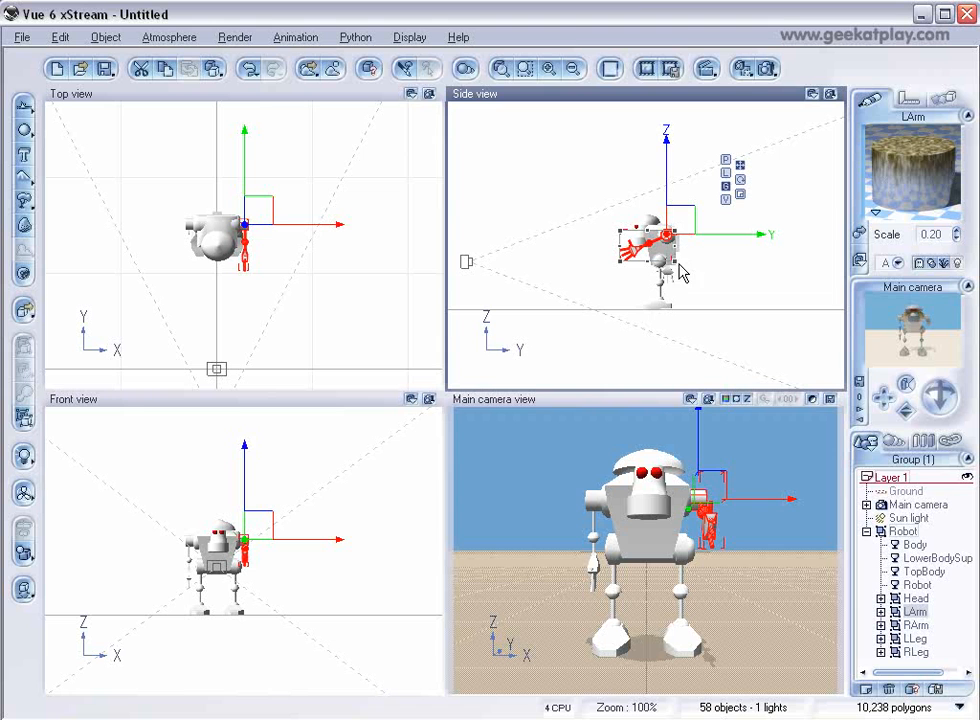
pyautogui.moveTo(687, 274); pyautogui.dragTo(717, 243)
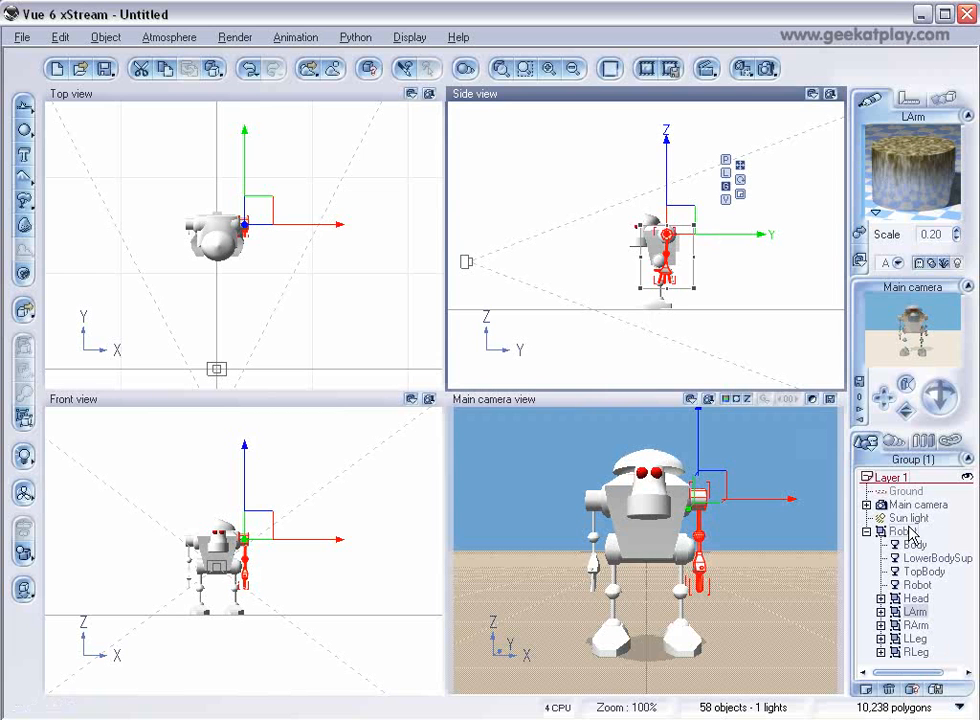
# Rotate the robot's LLeg group in the Side view so the leg swings forward towards the camera
pyautogui.click(881, 611)
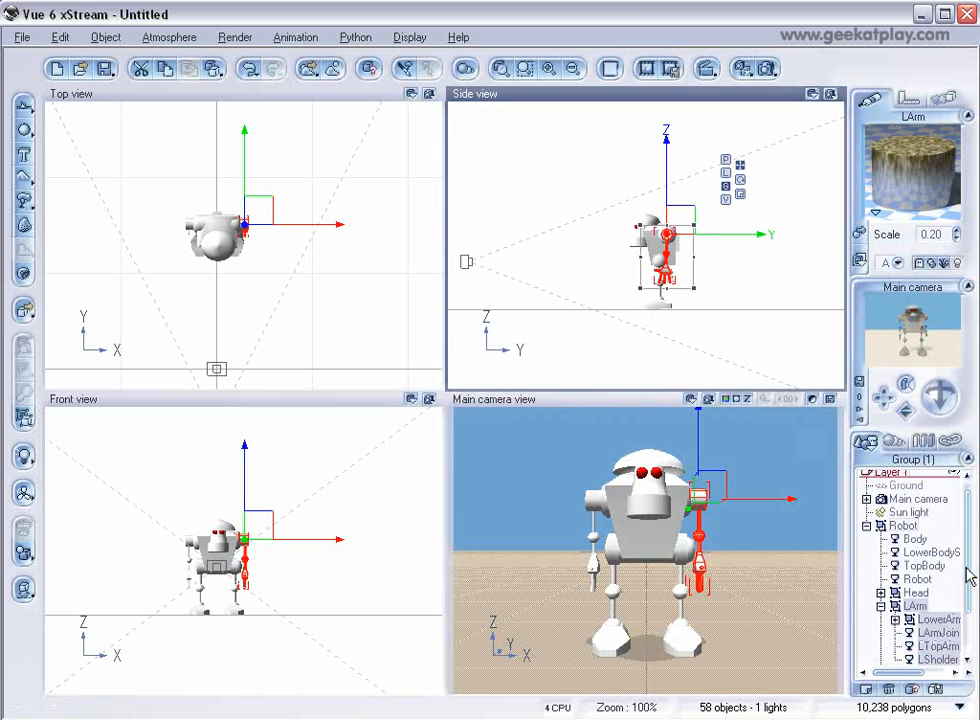
pyautogui.moveTo(969, 580); pyautogui.dragTo(972, 615)
pyautogui.click(881, 646)
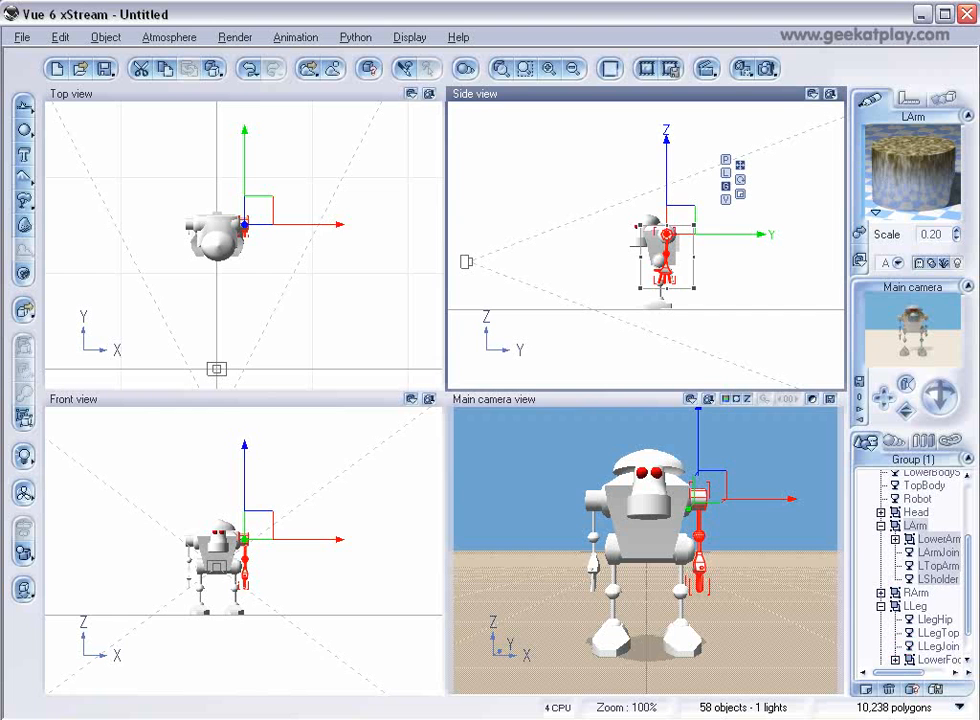
pyautogui.click(915, 606)
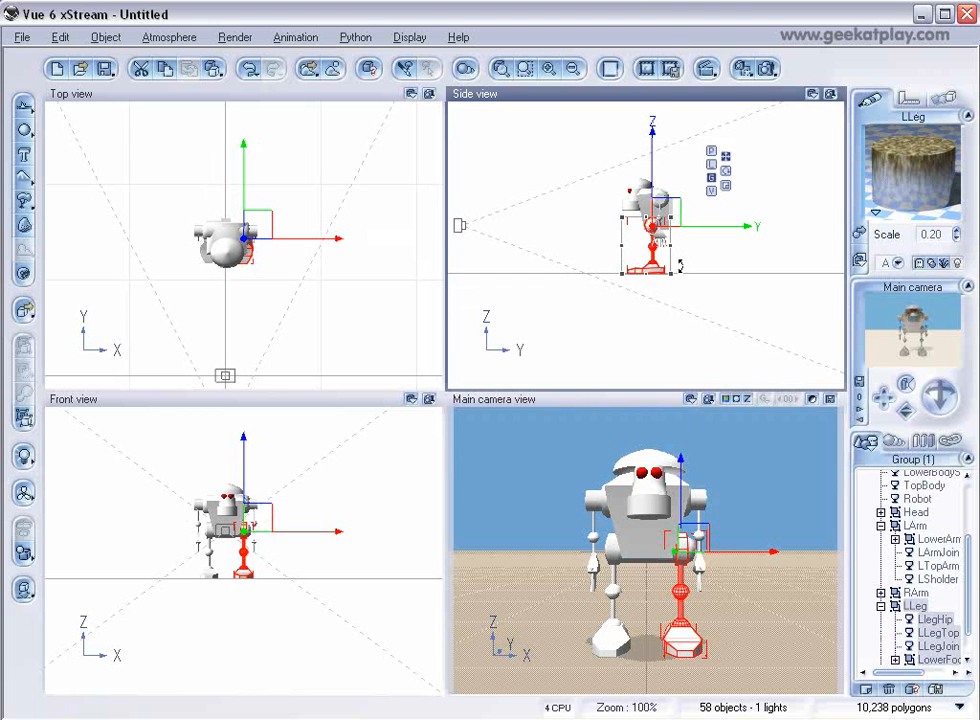
pyautogui.moveTo(677, 286); pyautogui.dragTo(645, 275)
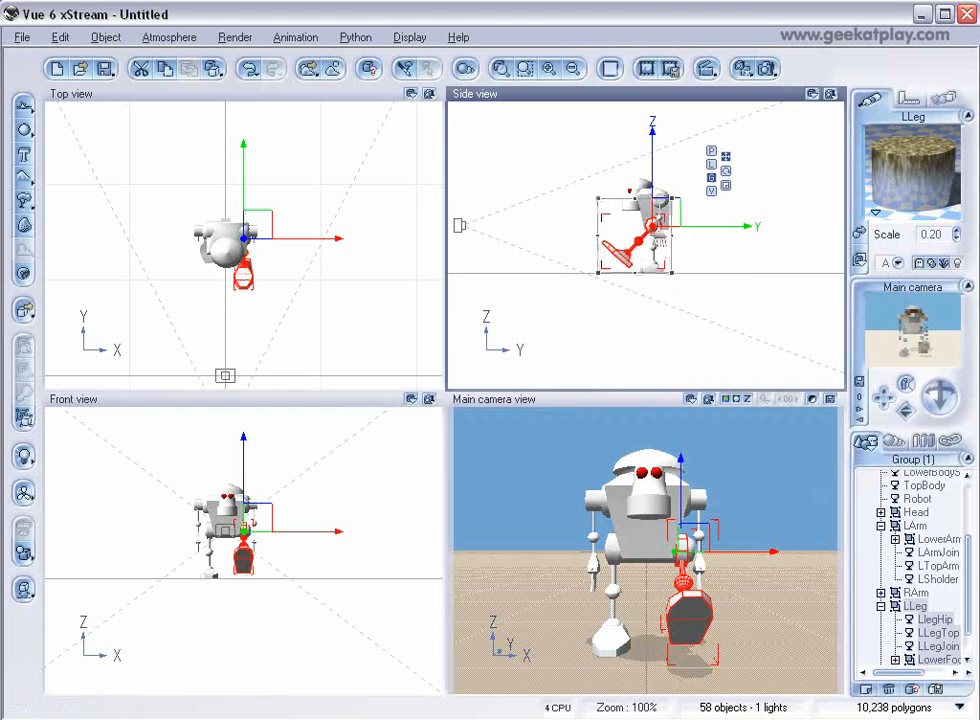
# Rotate the LowerFoot group of the raised leg back until its foot is level with the ground
pyautogui.moveTo(969, 579); pyautogui.dragTo(968, 601)
pyautogui.click(930, 647)
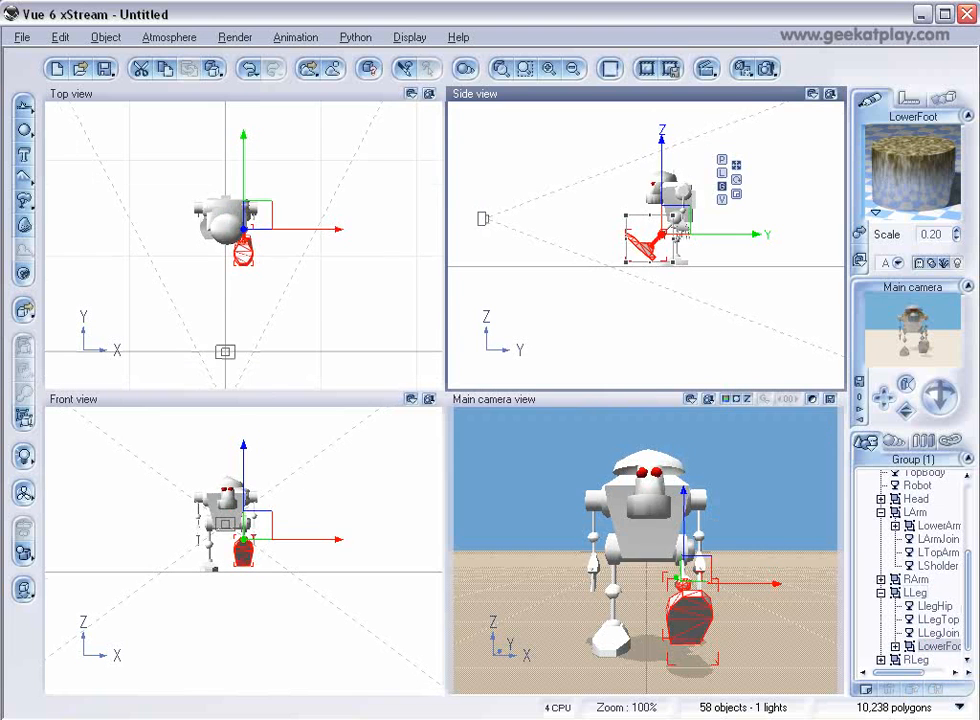
pyautogui.moveTo(686, 281); pyautogui.dragTo(707, 256)
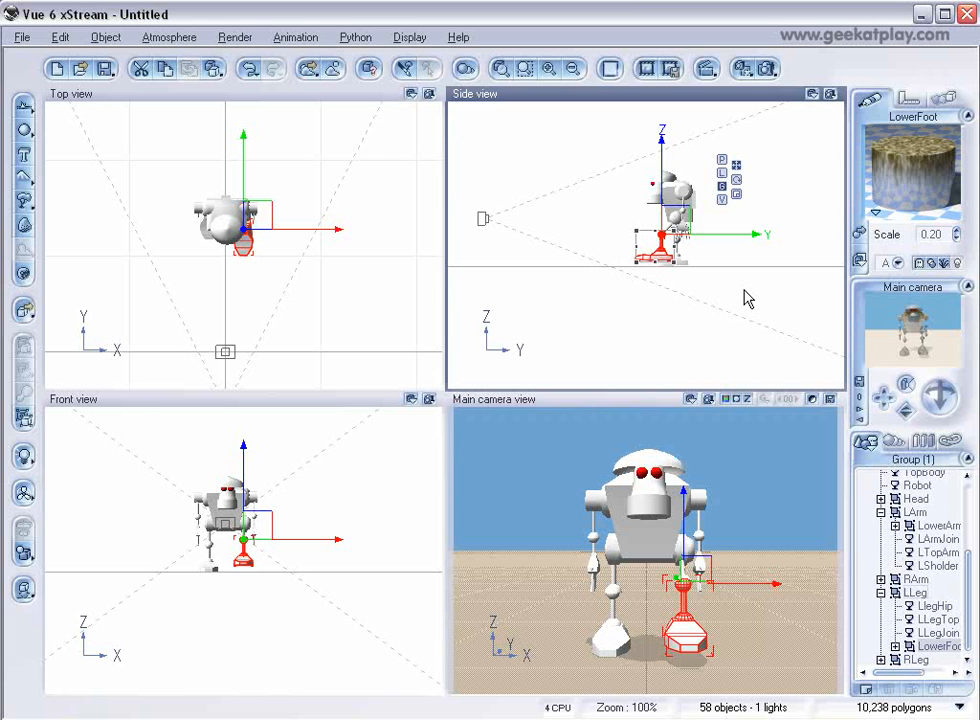
# Apply the Cel Shaded Yellow material from the cel_shaded collection to the Robot group's first material
pyautogui.click(966, 518)
pyautogui.click(878, 531)
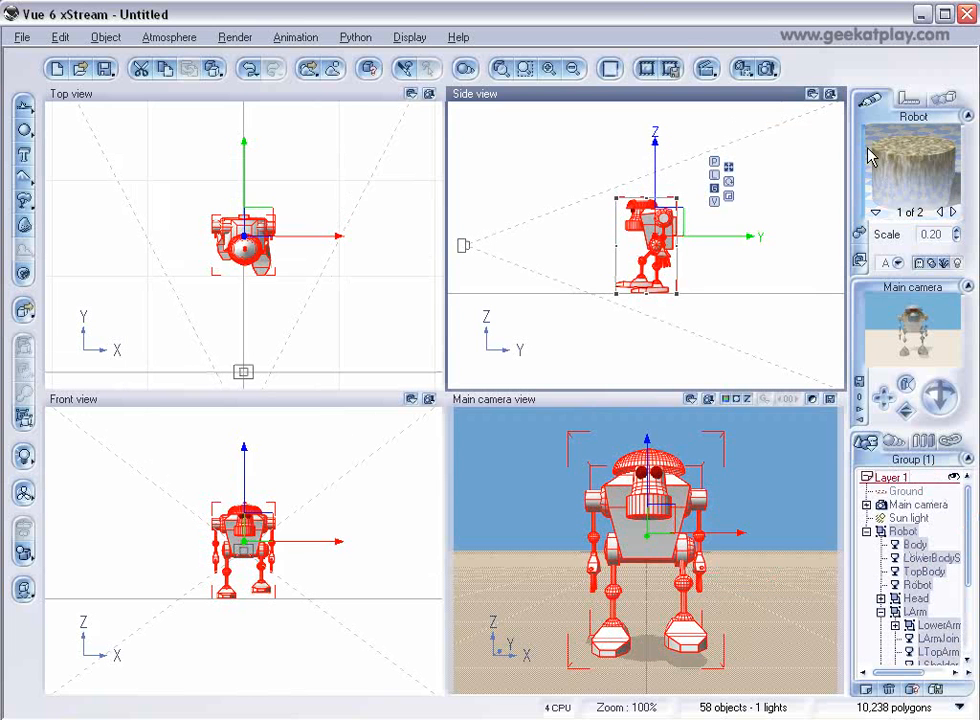
pyautogui.click(877, 212)
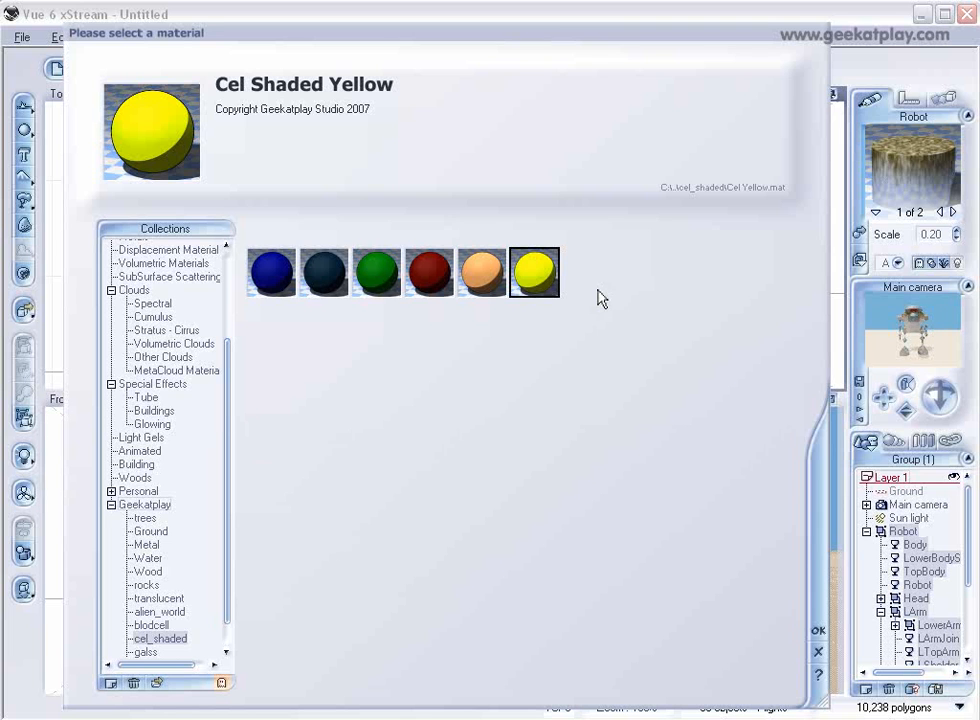
pyautogui.click(562, 306)
pyautogui.click(817, 631)
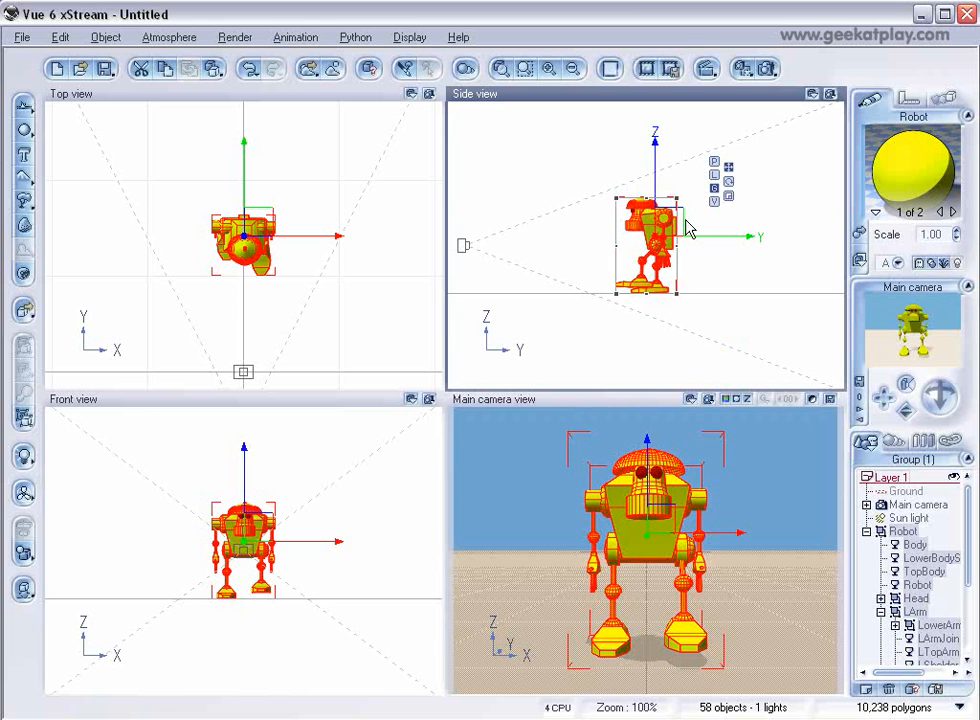
# Apply the green material from the cel_shaded collection to the Ground plane and render the scene
pyautogui.click(918, 490)
pyautogui.doubleClick(870, 222)
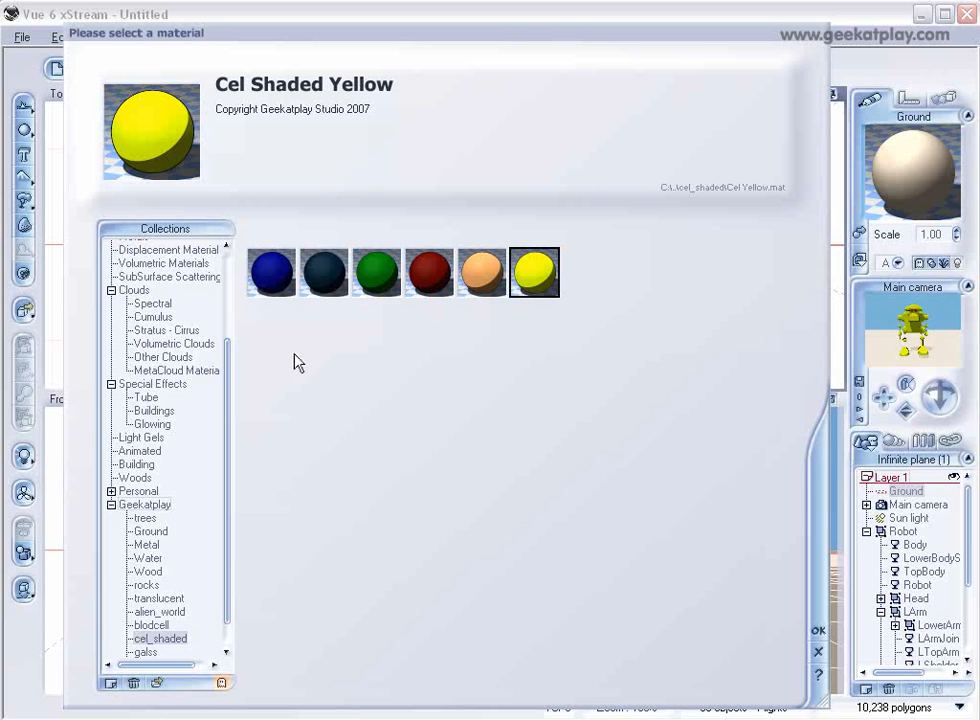
pyautogui.click(377, 272)
pyautogui.click(817, 631)
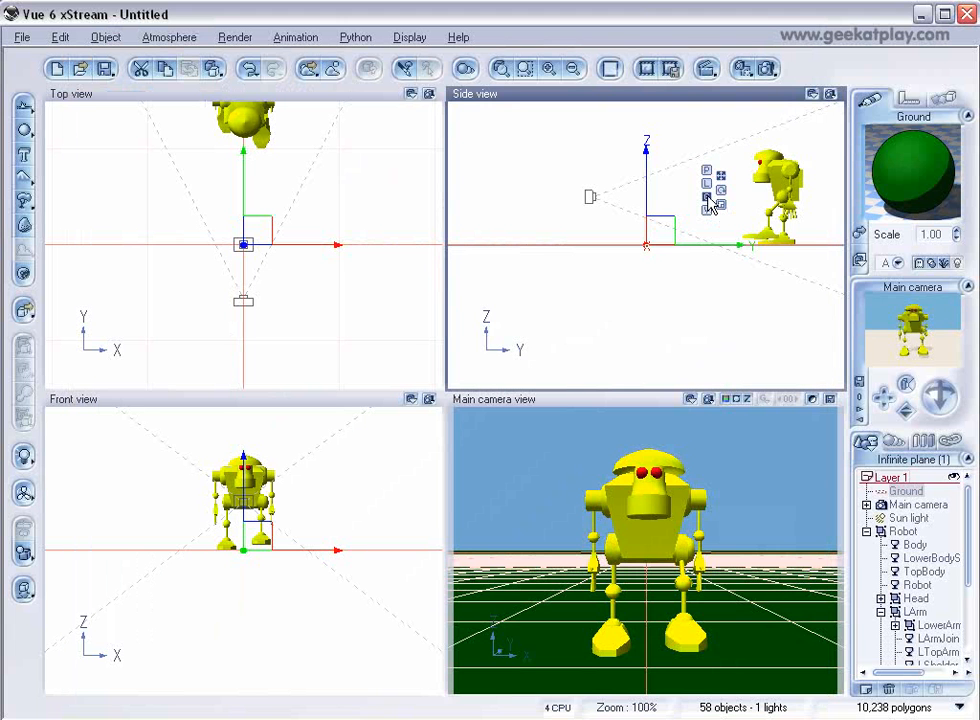
pyautogui.click(766, 68)
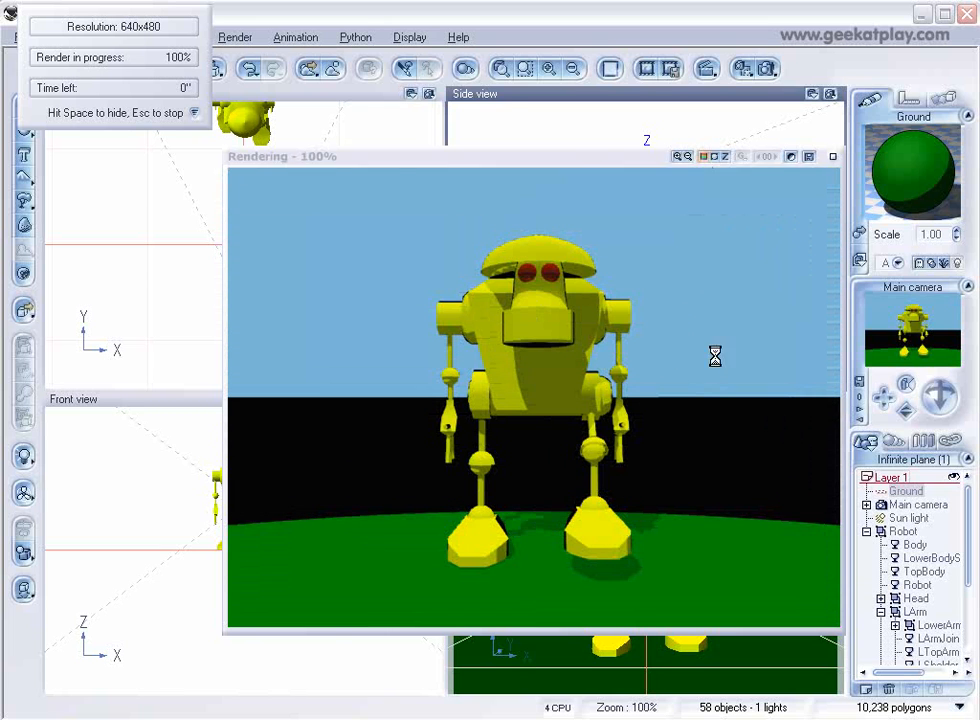
pyautogui.click(831, 158)
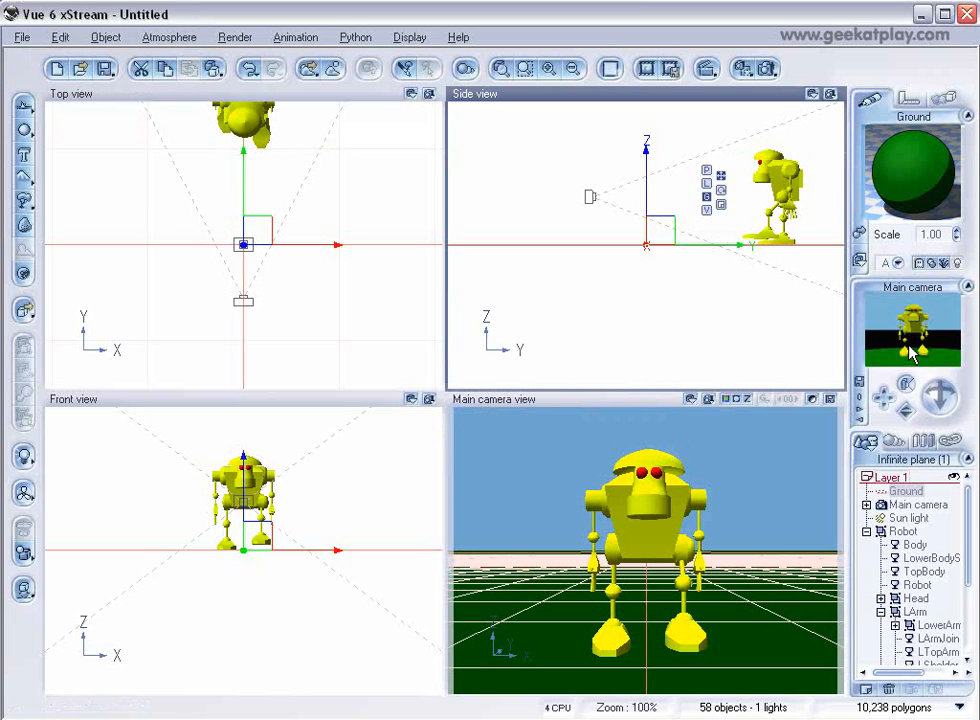
# Set the lighting of the Robot's Cel Shaded Yellow material to 28% diffuse, 63% ambient and 16% luminous
pyautogui.click(903, 531)
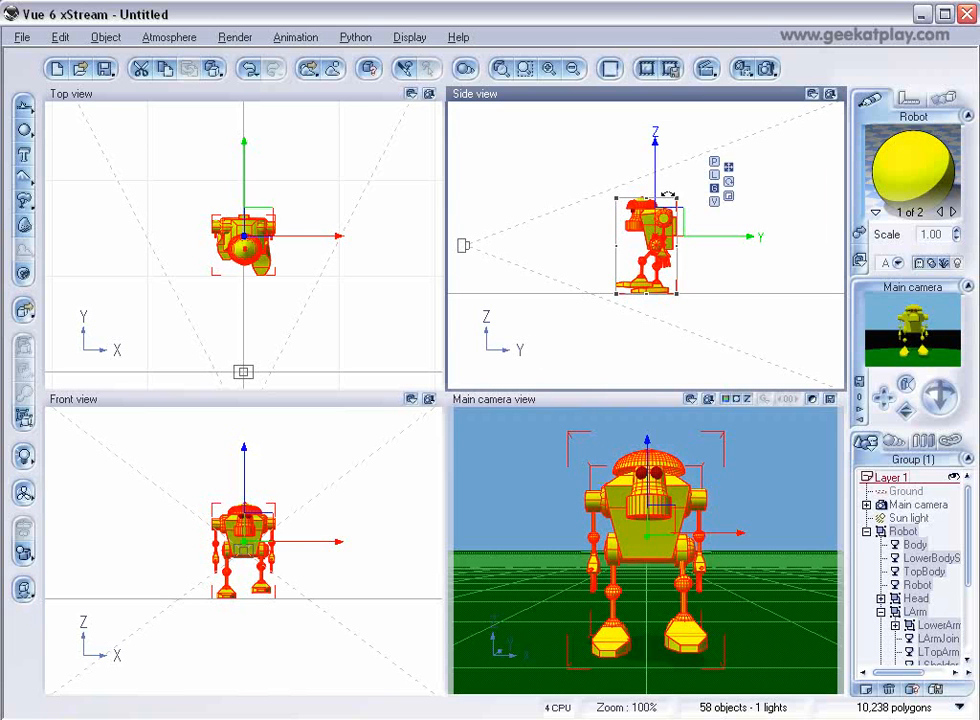
pyautogui.doubleClick(897, 152)
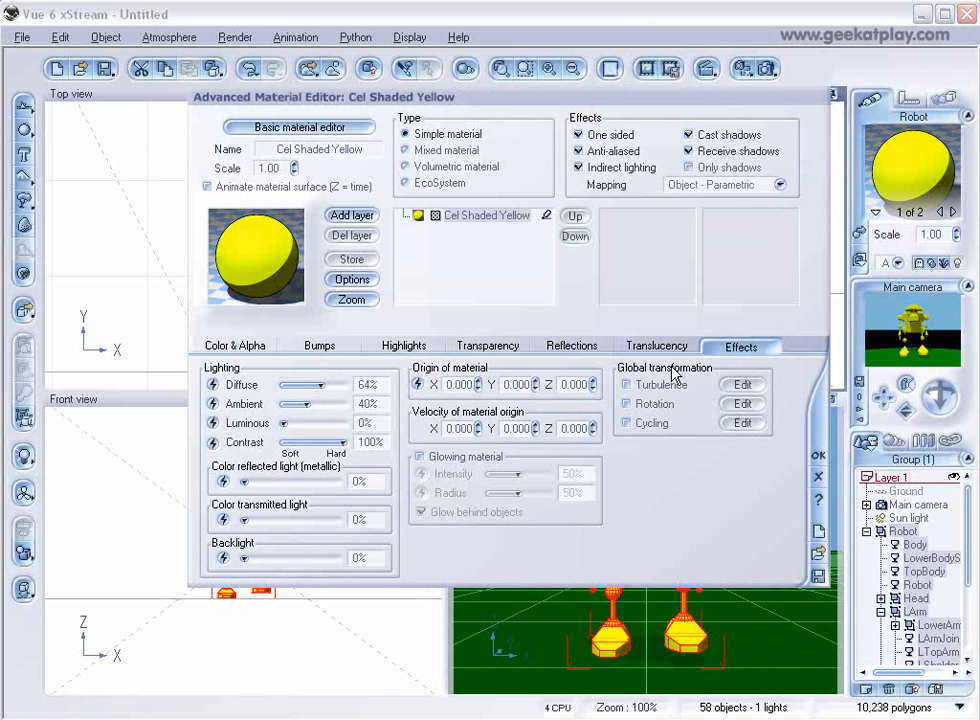
pyautogui.moveTo(317, 386); pyautogui.dragTo(302, 422)
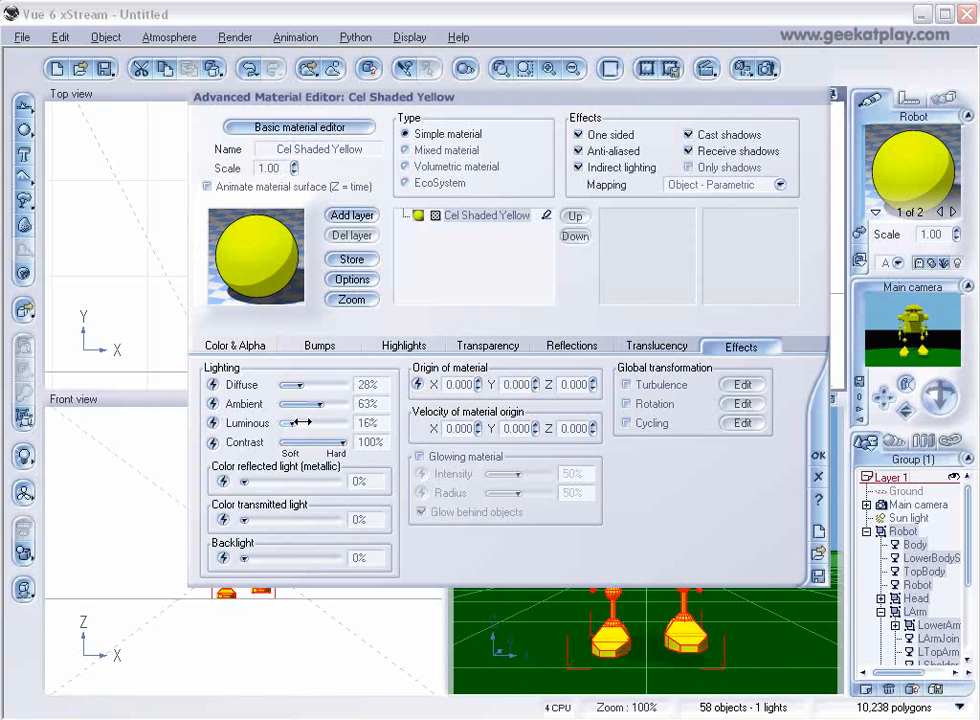
pyautogui.click(820, 453)
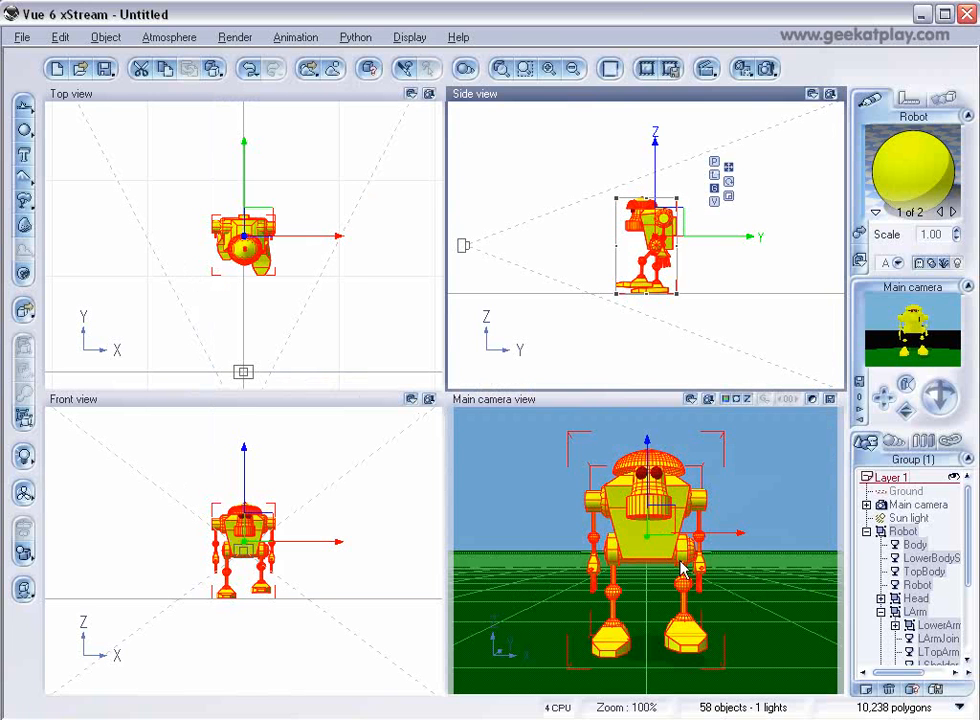
# Raise the 2 Color Output threshold in the Cel Shaded Yellow color function to -0.52631 and render the scene
pyautogui.rightClick(928, 170)
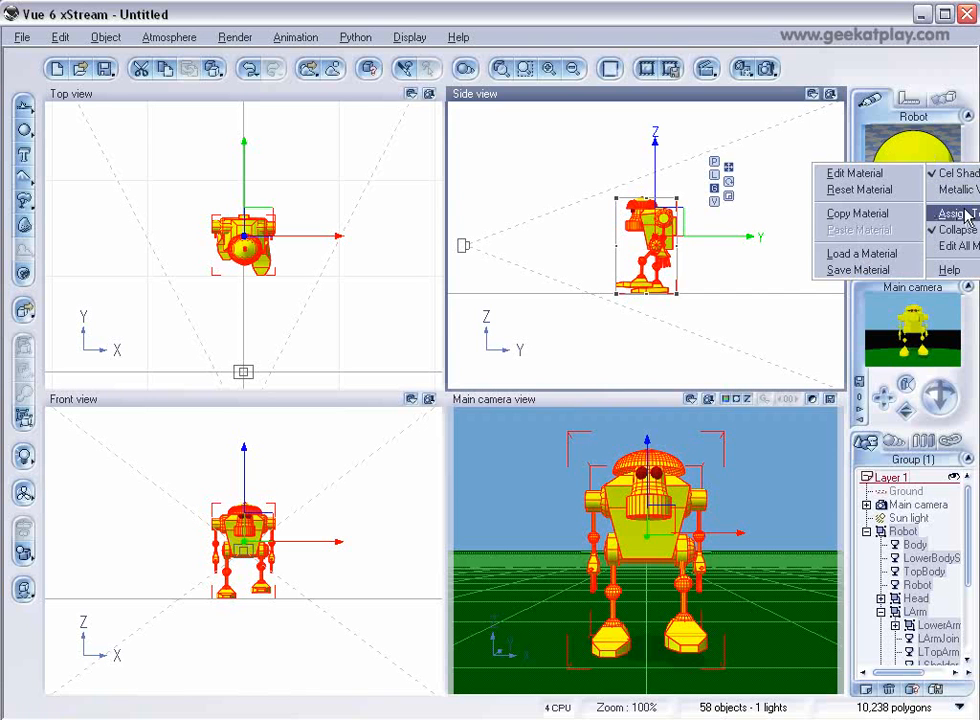
pyautogui.click(905, 168)
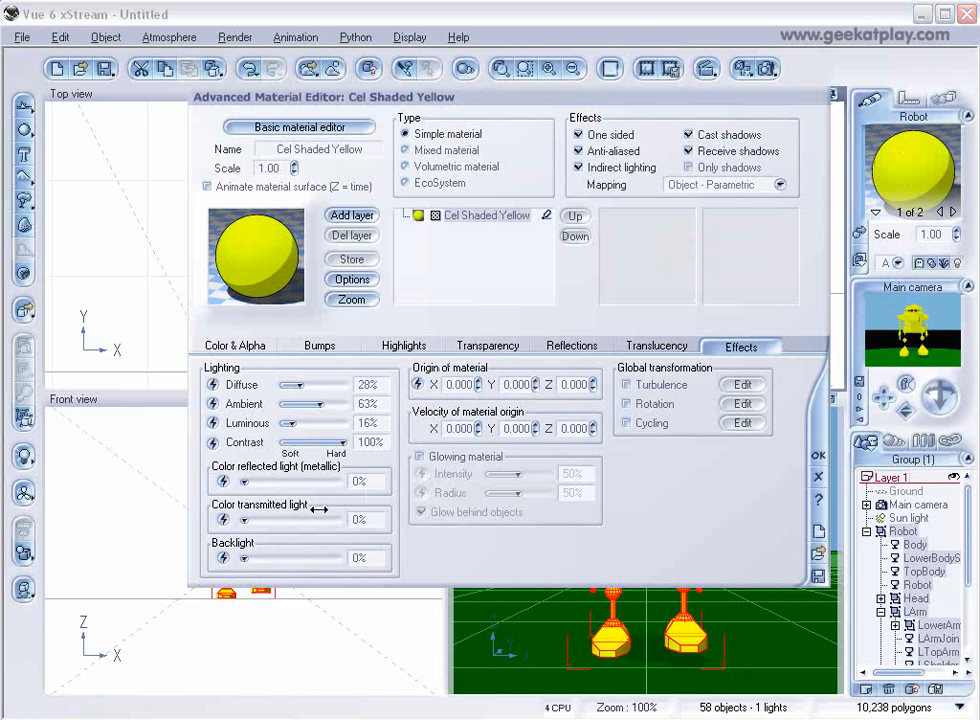
pyautogui.click(250, 345)
pyautogui.rightClick(261, 477)
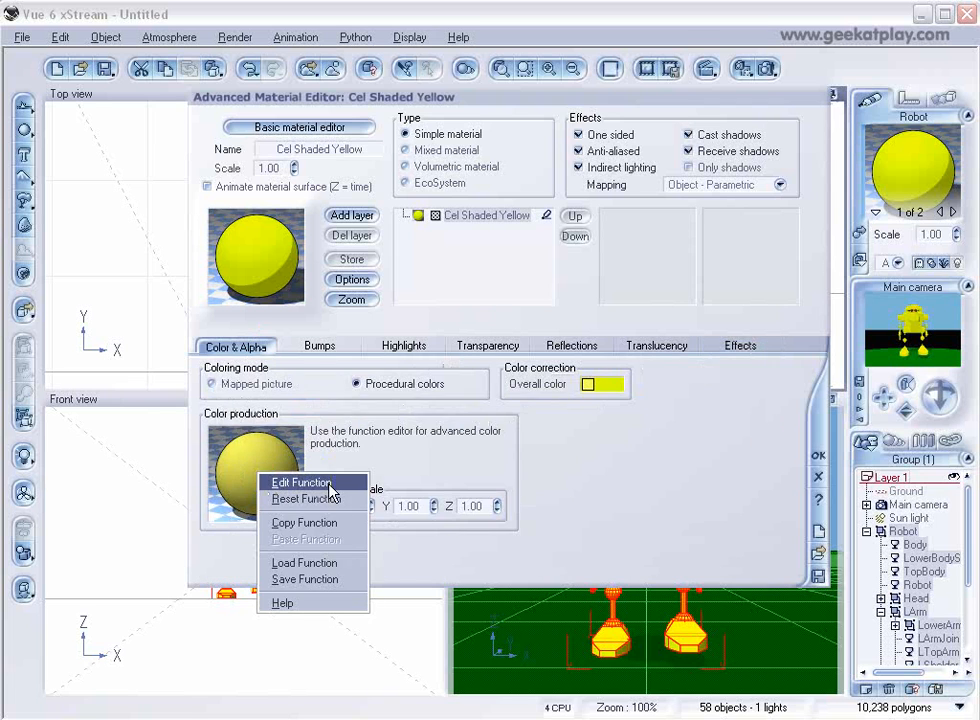
pyautogui.click(331, 488)
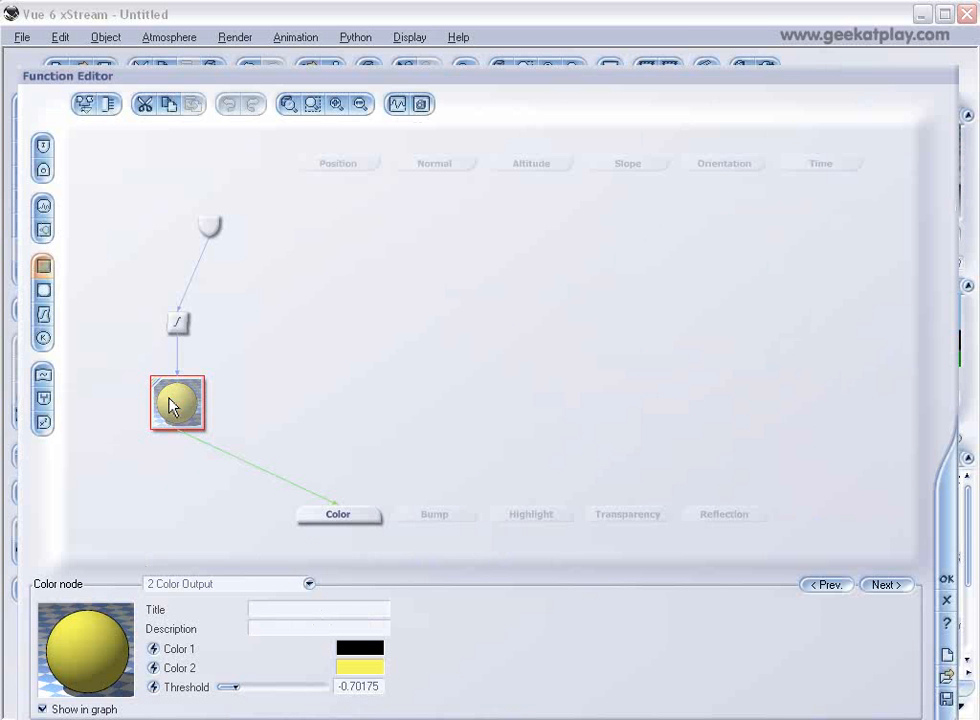
pyautogui.moveTo(236, 685); pyautogui.dragTo(245, 686)
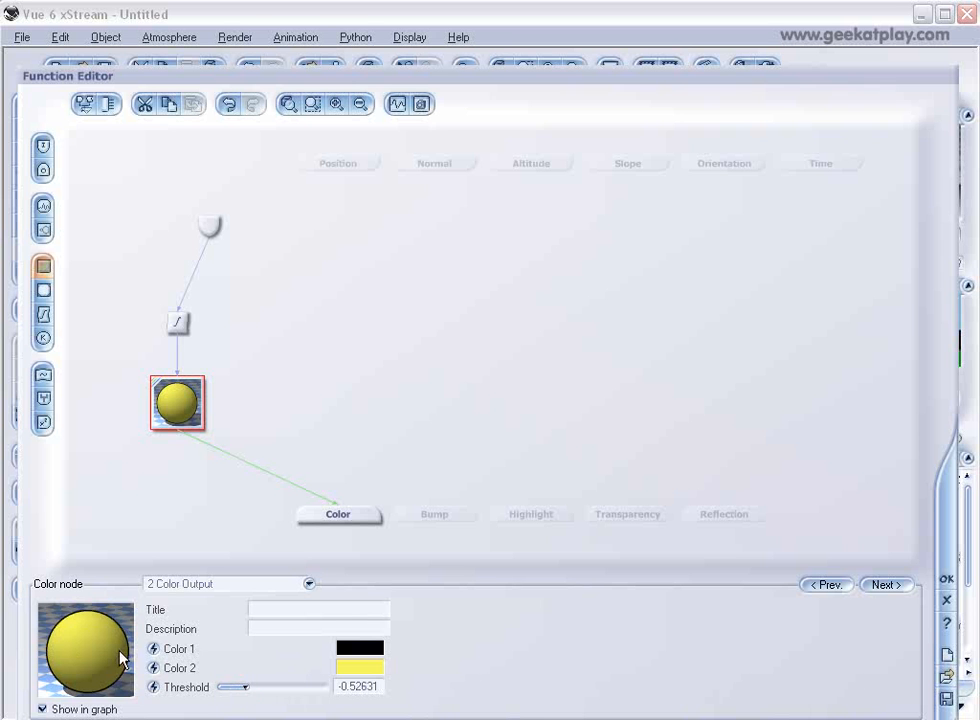
pyautogui.click(944, 576)
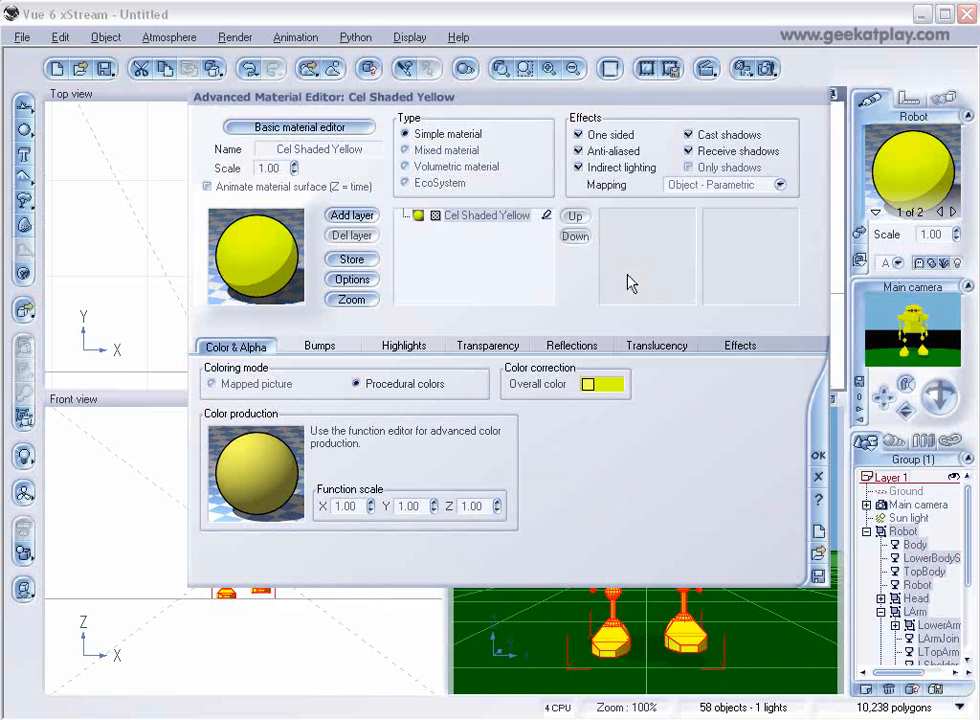
pyautogui.click(818, 455)
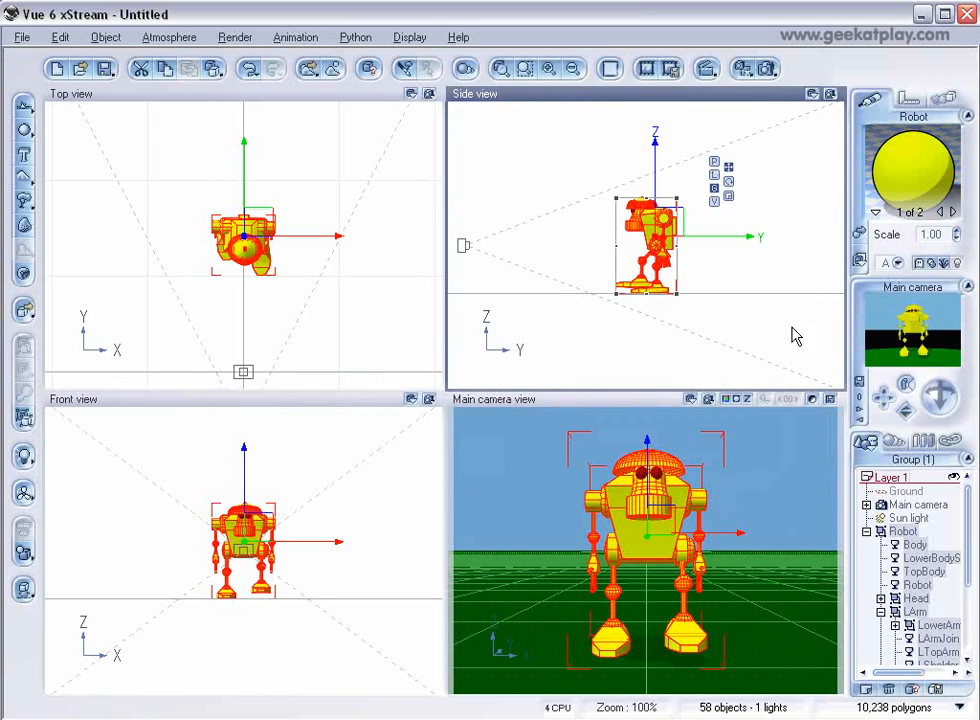
pyautogui.click(767, 68)
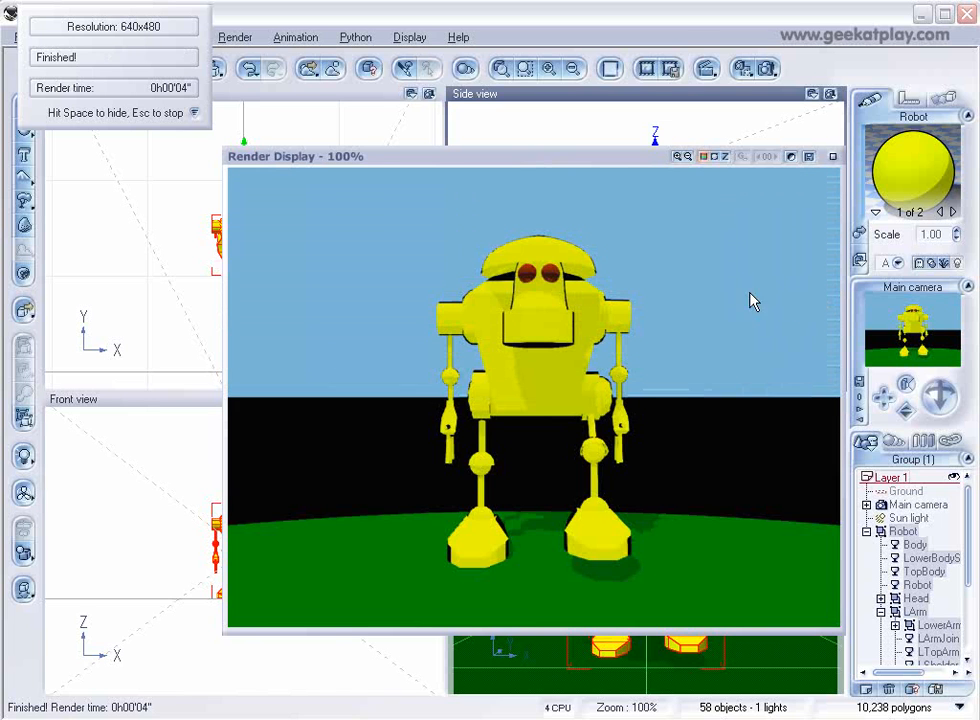
pyautogui.click(833, 157)
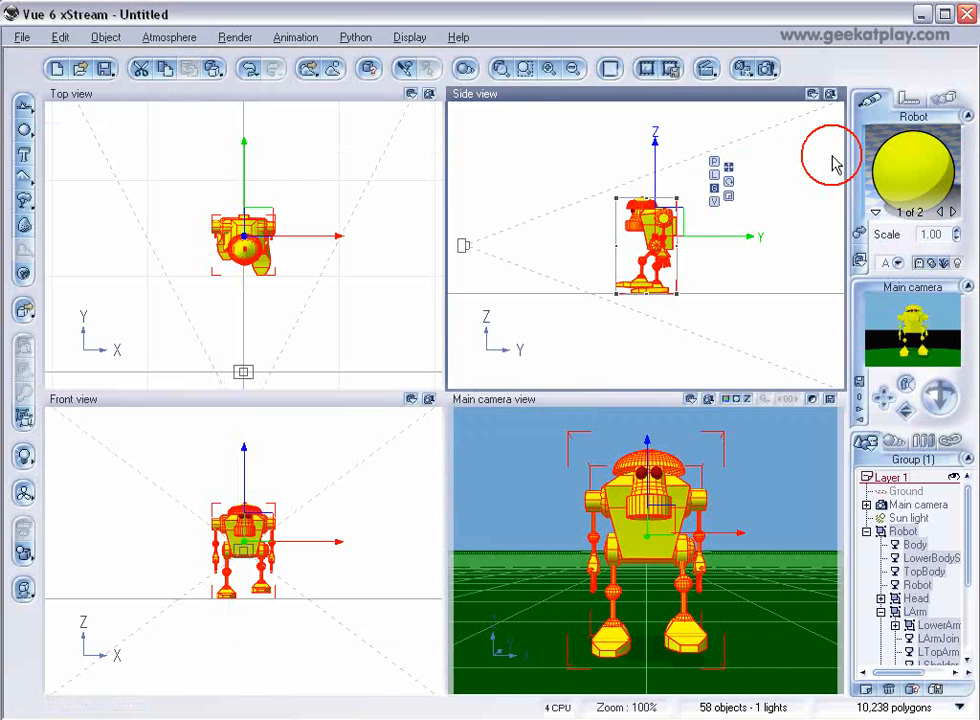
# Show the animation timeline and add a starting keyframe at time 0 for the Main camera
pyautogui.click(707, 68)
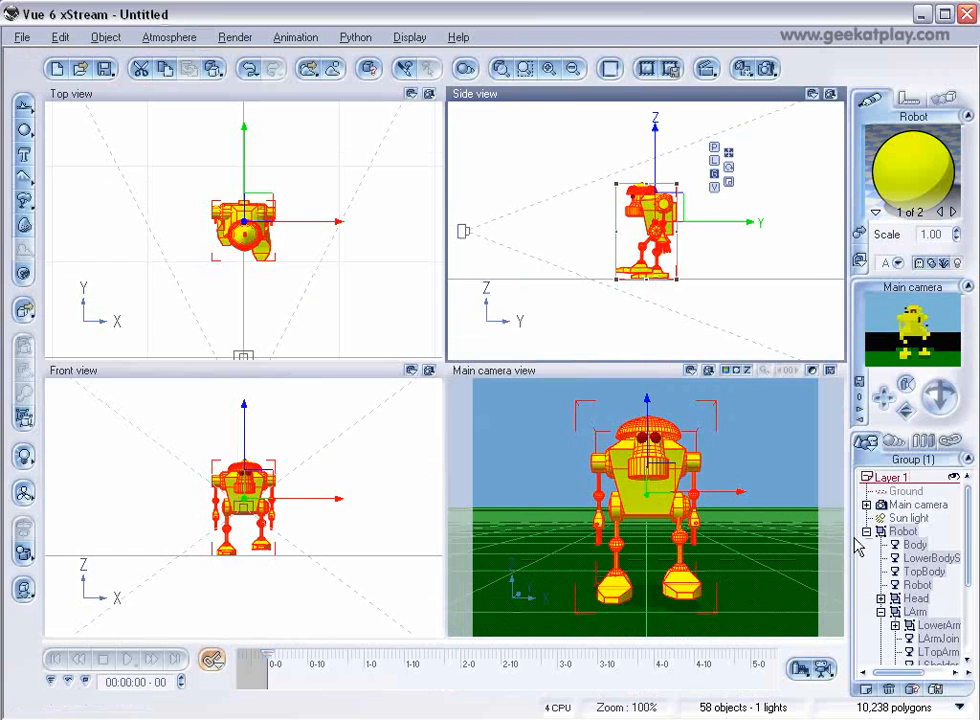
pyautogui.click(866, 531)
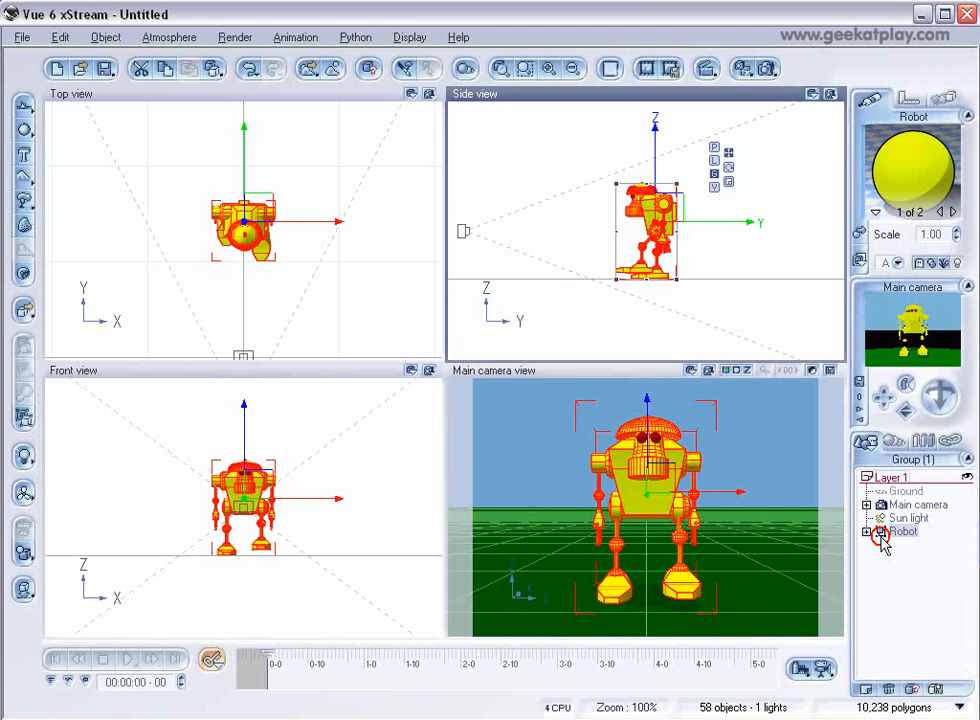
pyautogui.click(918, 506)
pyautogui.moveTo(359, 198); pyautogui.dragTo(348, 229, button='right')
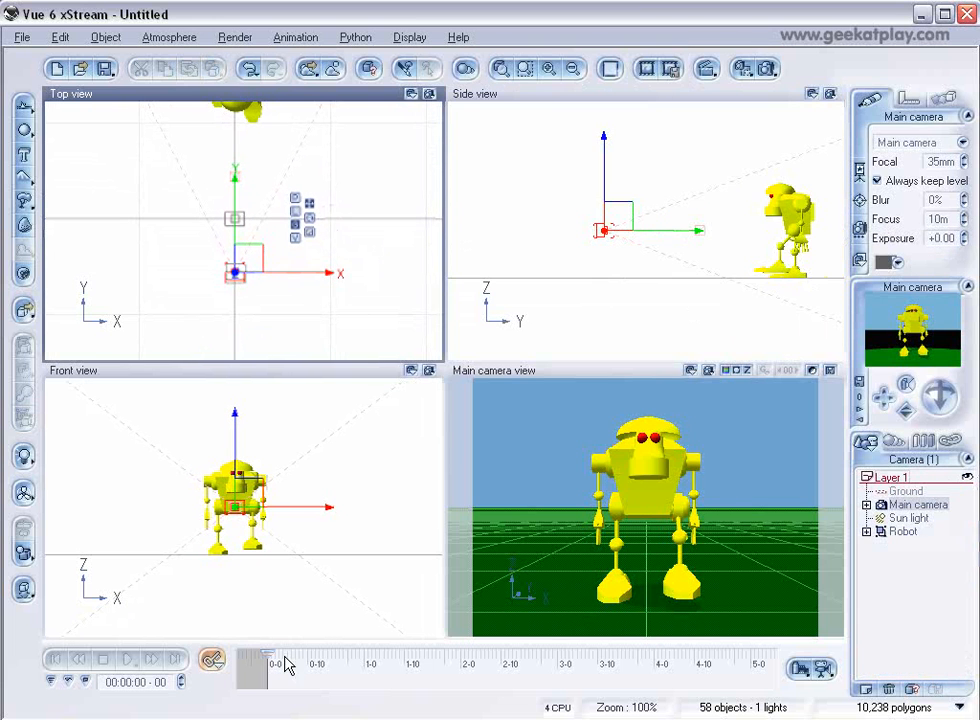
pyautogui.click(211, 659)
pyautogui.click(247, 681)
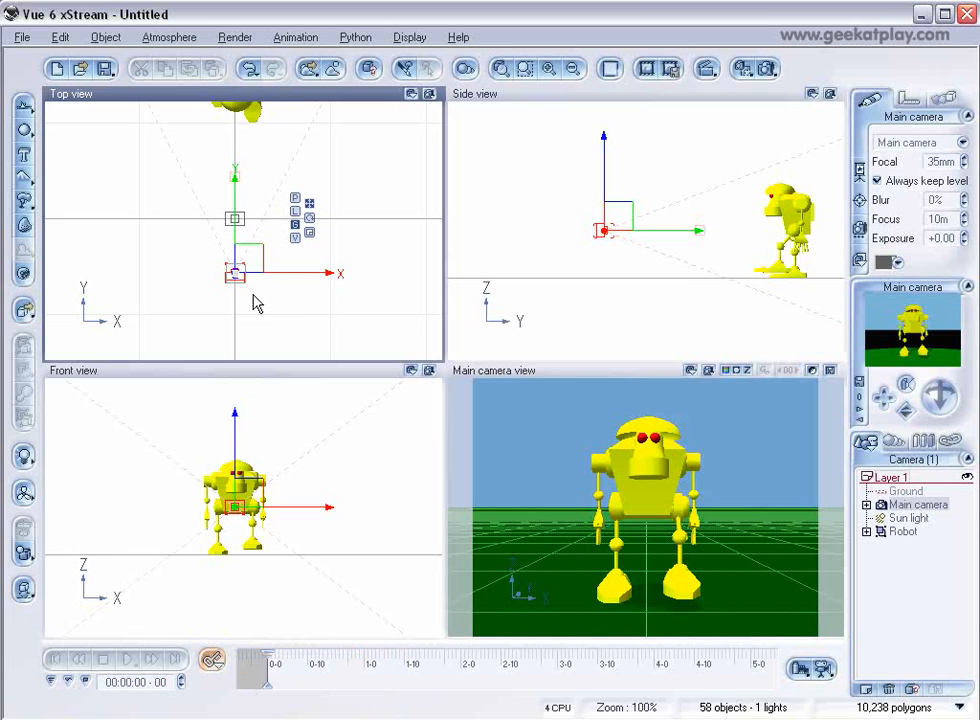
# At the 2-second mark, move the Main camera diagonally towards the robot's side in the Top view, and scrub the animation back to its start
pyautogui.moveTo(267, 657); pyautogui.dragTo(465, 668)
pyautogui.moveTo(256, 262); pyautogui.dragTo(341, 219)
pyautogui.moveTo(466, 652); pyautogui.dragTo(398, 652)
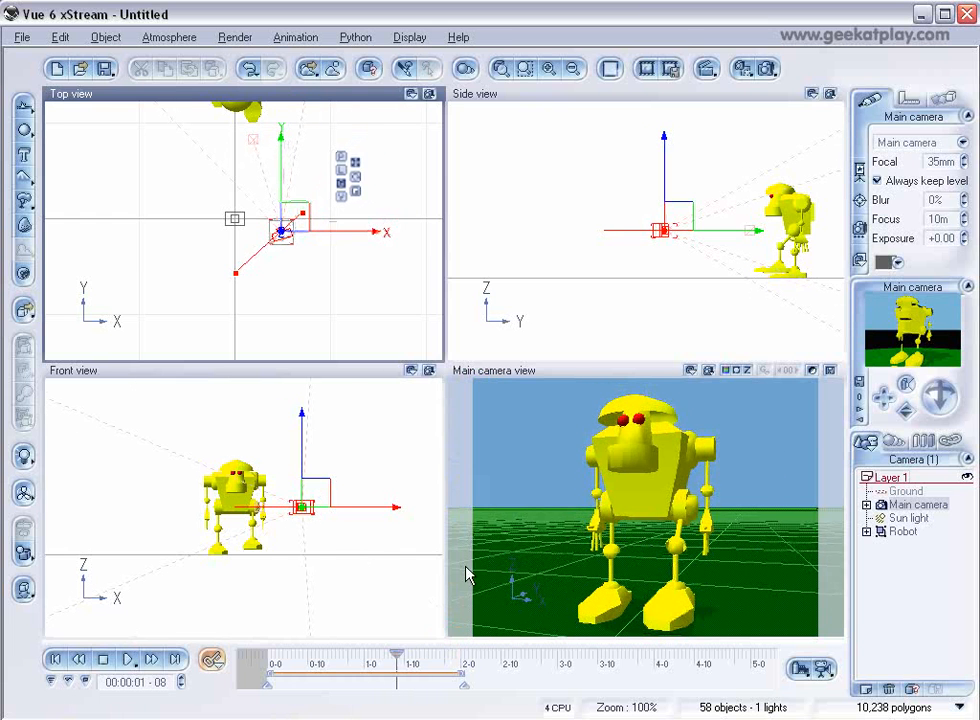
pyautogui.click(556, 374)
pyautogui.moveTo(390, 665); pyautogui.dragTo(317, 660)
pyautogui.click(55, 659)
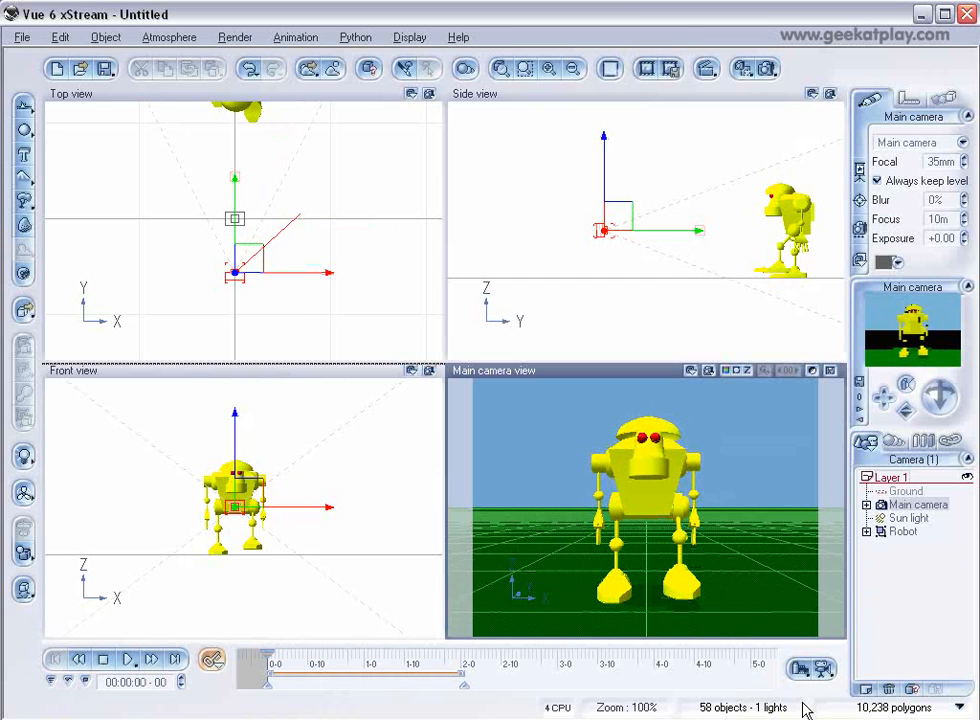
# Set the animation render to 15 frames per second with robot.avi as the color file, and render the animation
pyautogui.click(820, 668)
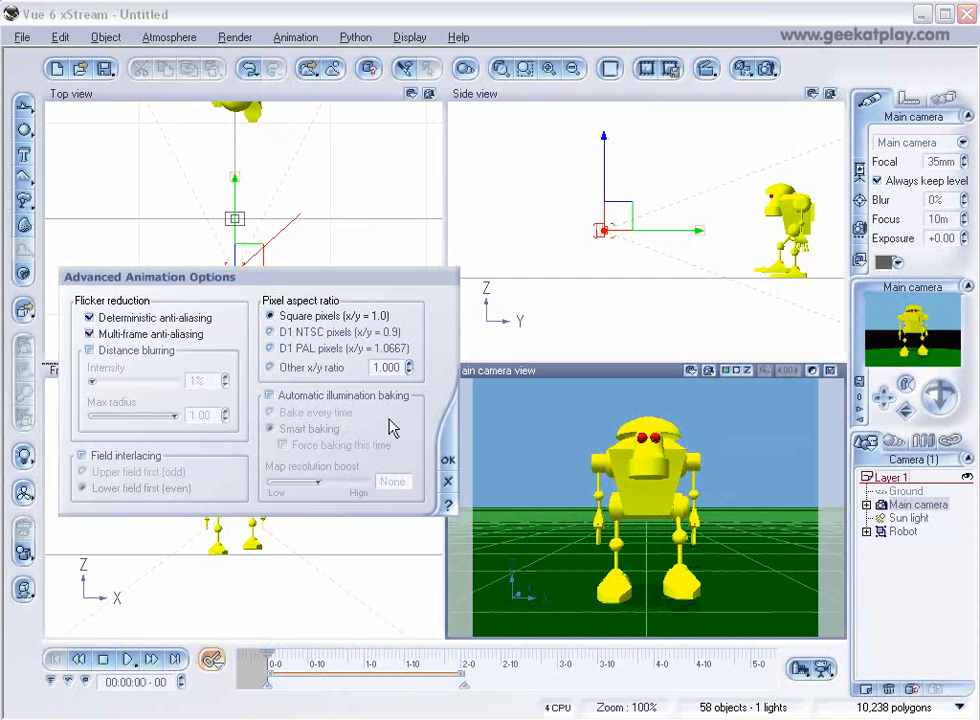
pyautogui.click(447, 460)
pyautogui.click(820, 667)
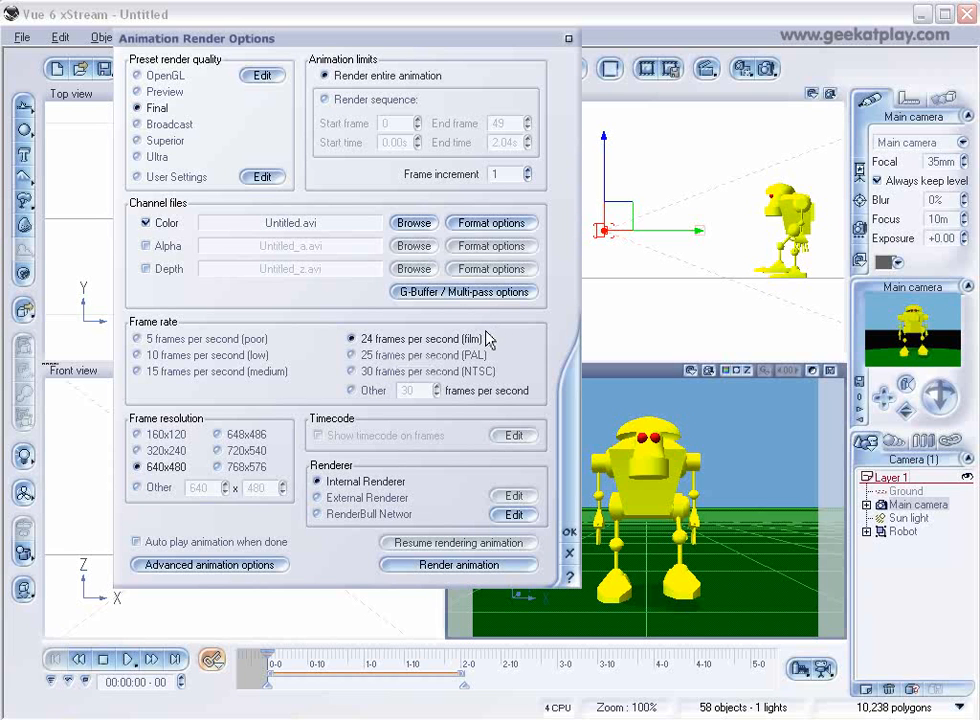
pyautogui.click(136, 371)
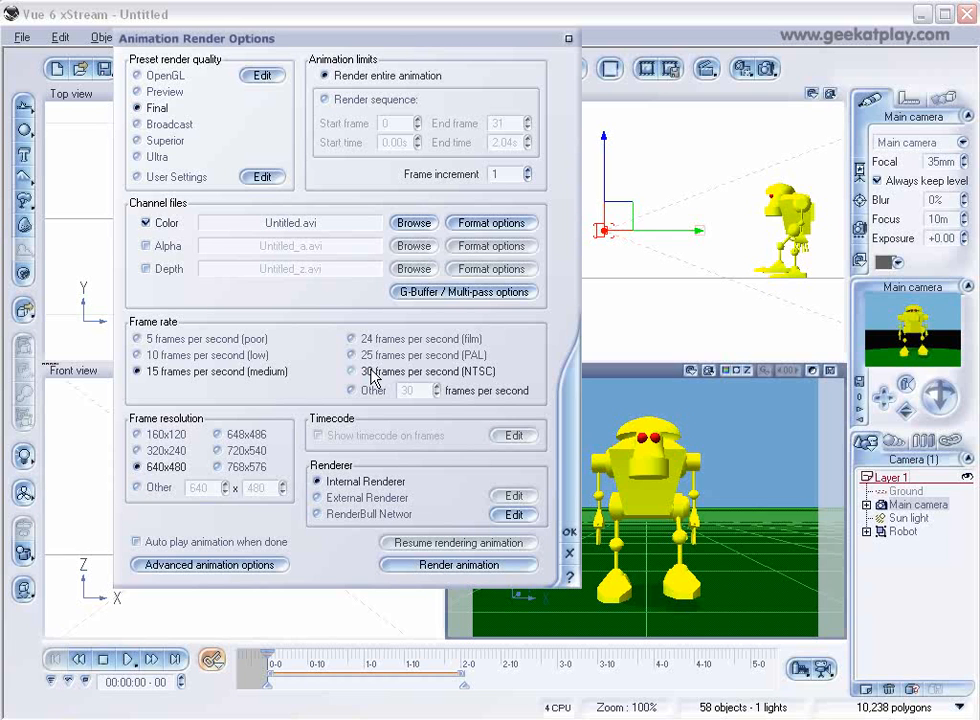
pyautogui.doubleClick(296, 222)
pyautogui.write('robot')
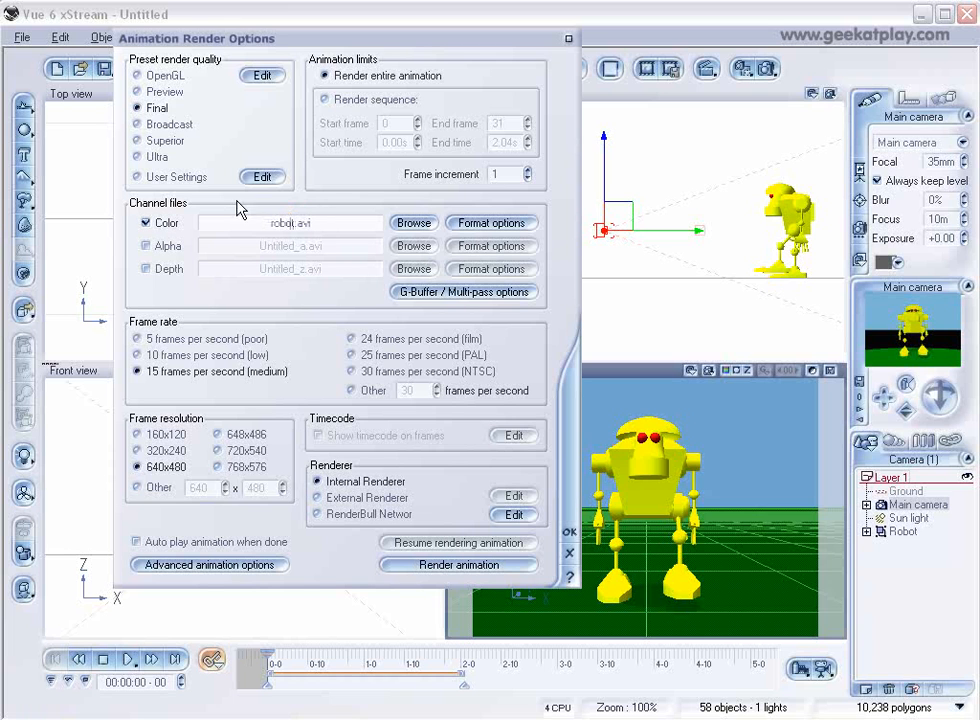
pyautogui.click(509, 567)
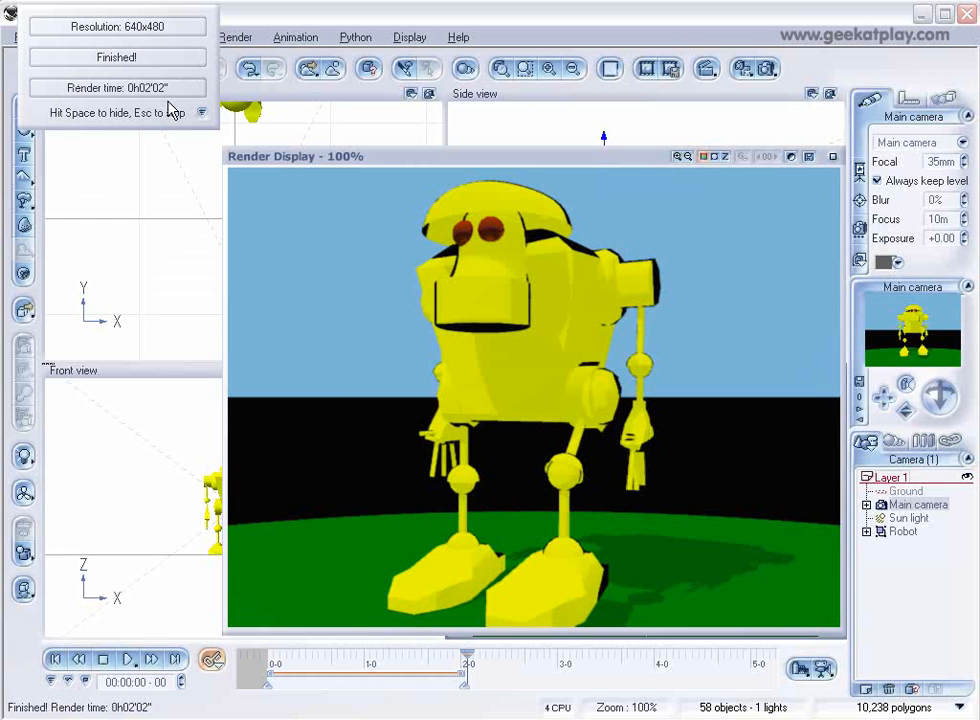
# Play the rendered robot animation several times in Windows Media Player and close the player
pyautogui.moveTo(979, 2); pyautogui.dragTo(371, 60)
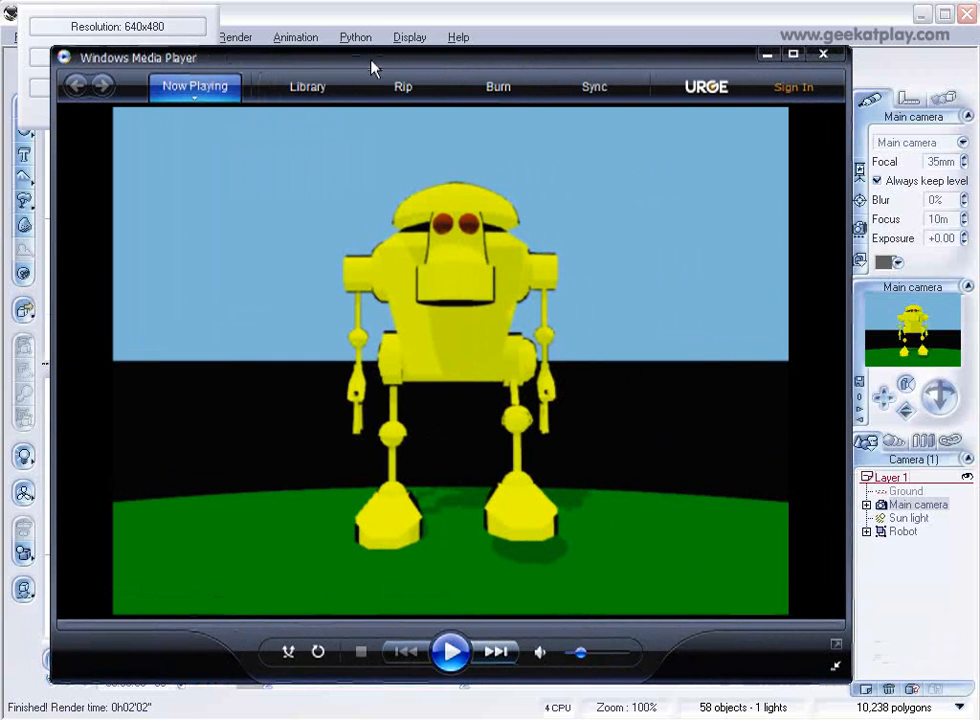
pyautogui.click(451, 655)
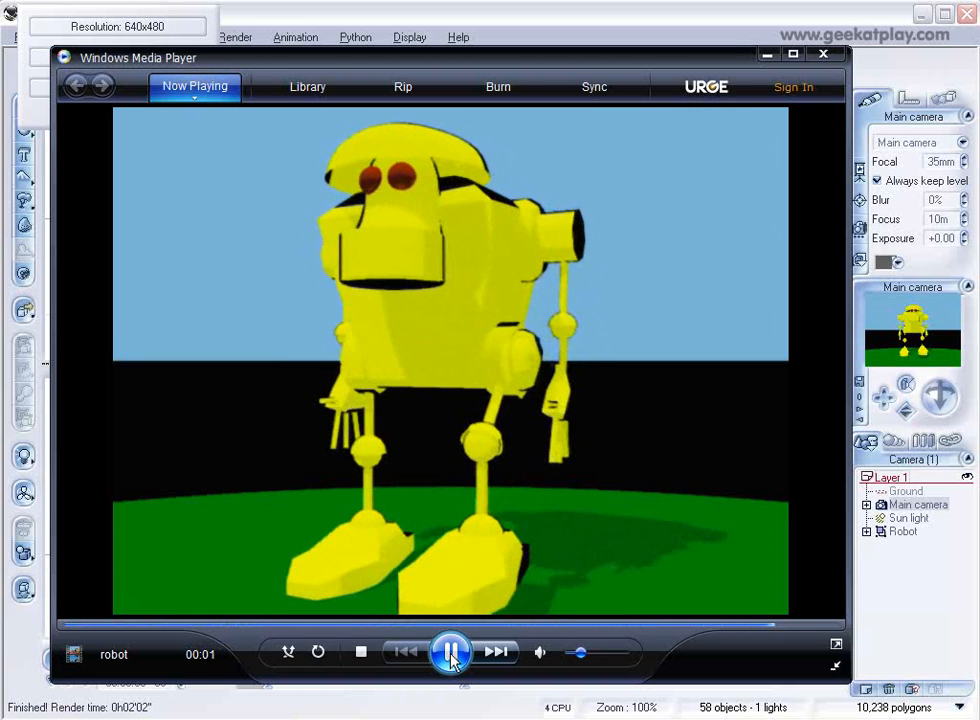
pyautogui.click(451, 655)
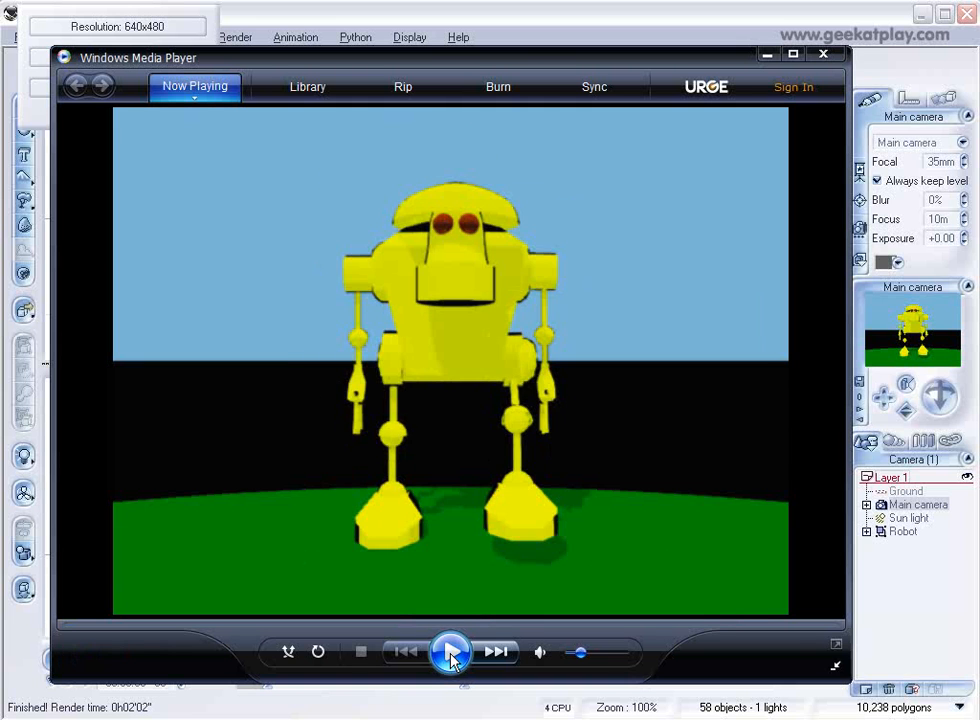
pyautogui.click(451, 655)
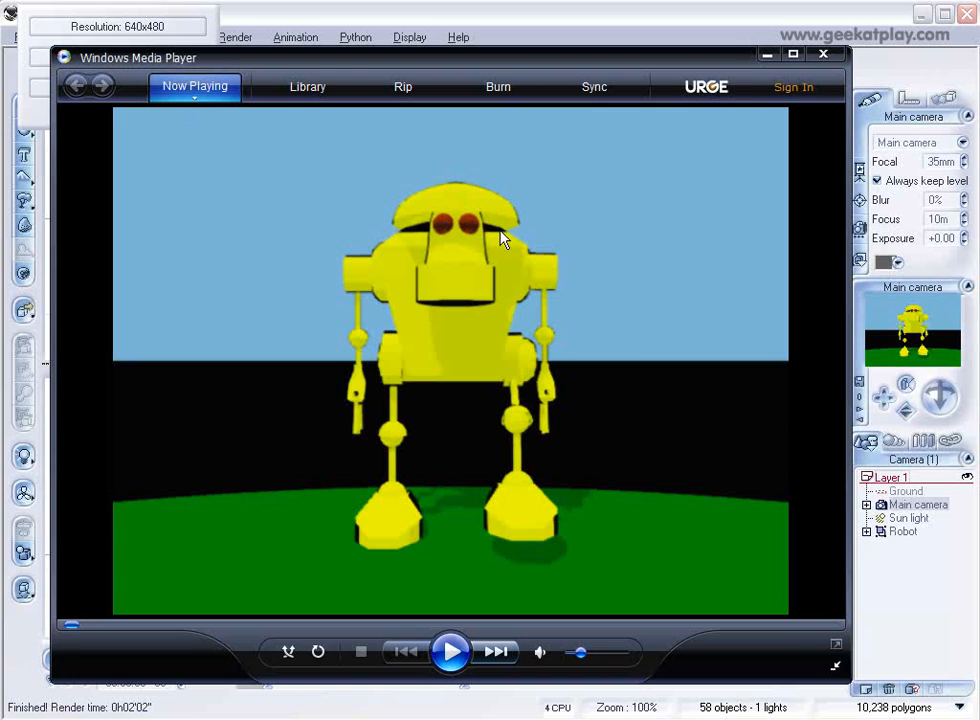
pyautogui.click(823, 54)
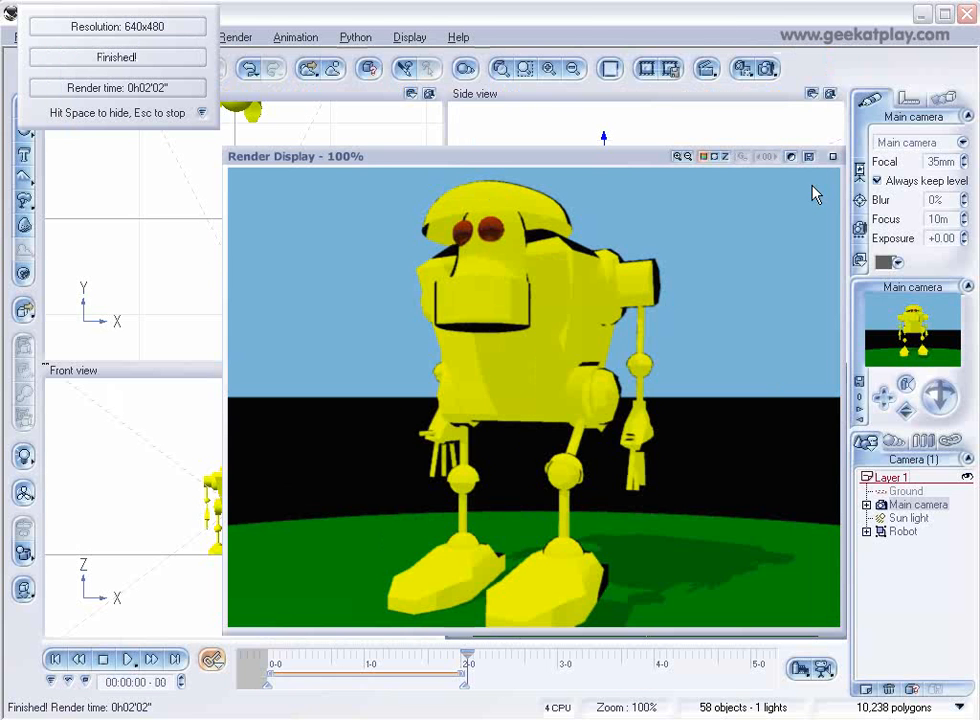
# Close the finished render display and select the Robot group in the Main camera view
pyautogui.click(833, 157)
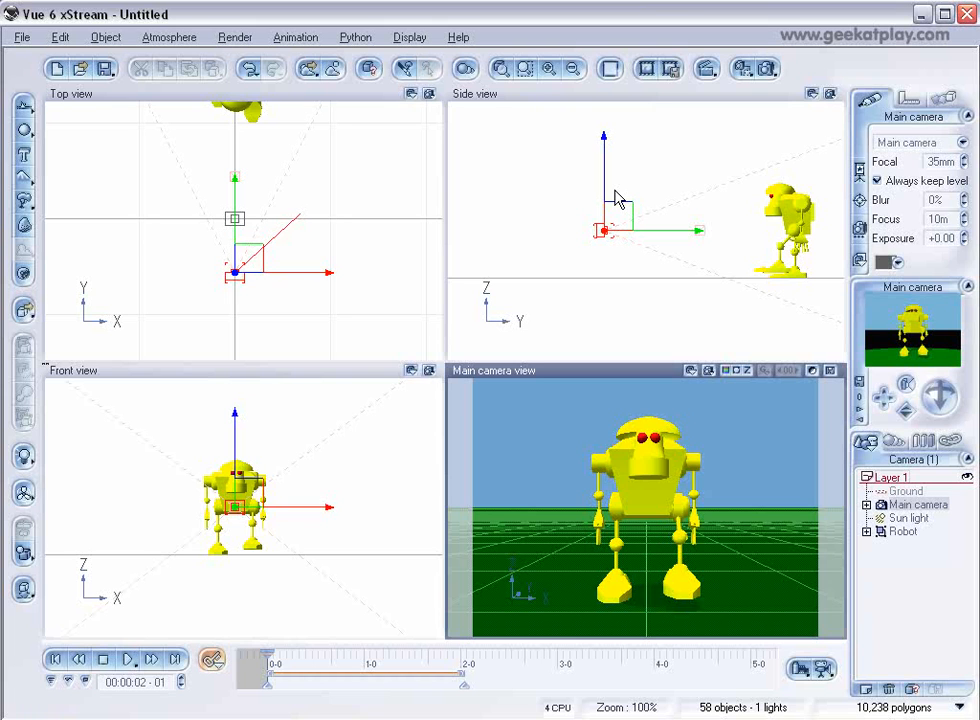
pyautogui.click(650, 480)
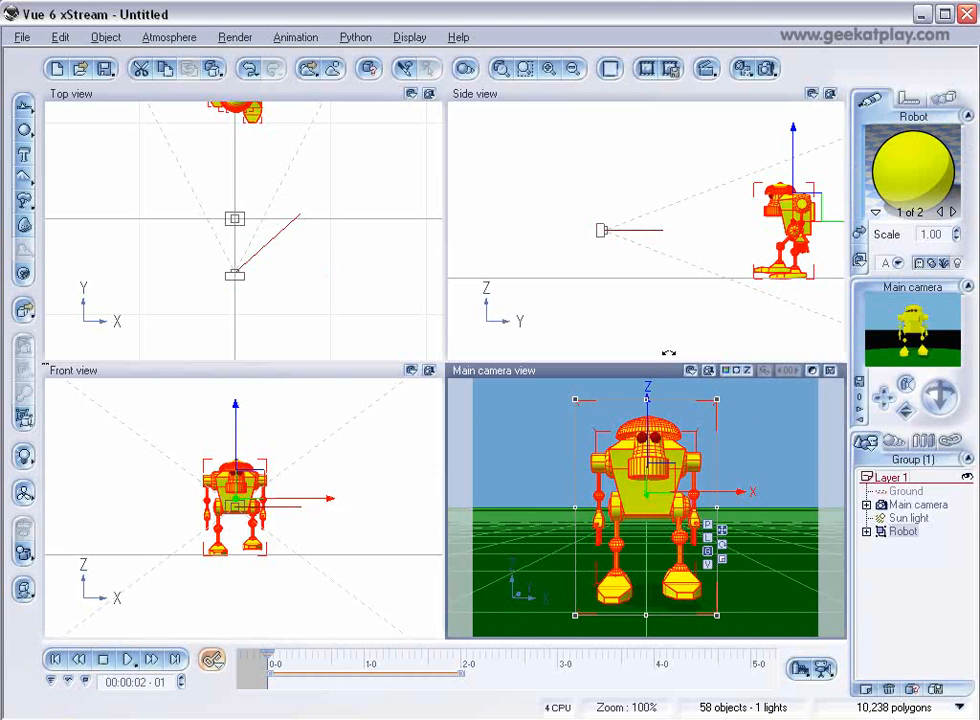